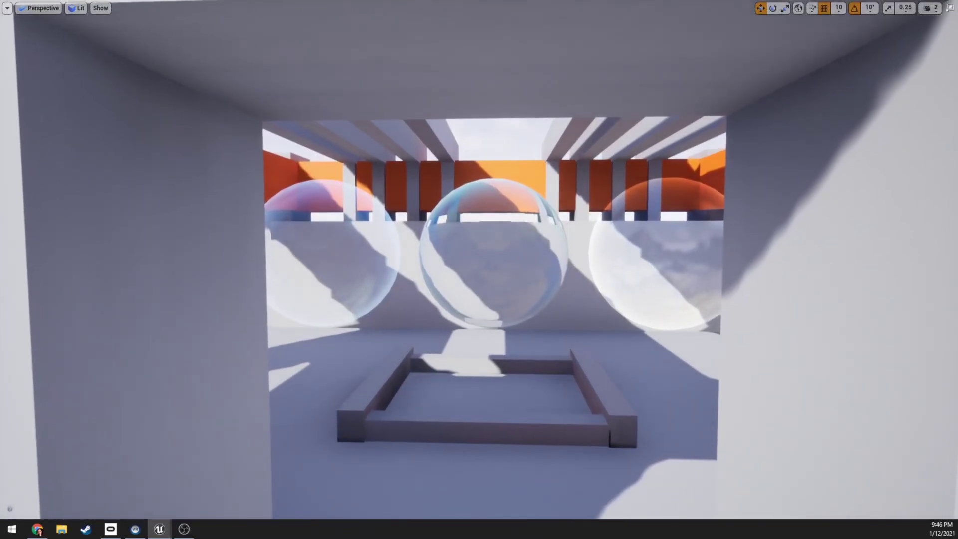
# Step: Inspect the three glass spheres in the lit level, approaching them and viewing their reflections and transparency from several angles
pyautogui.press('w')
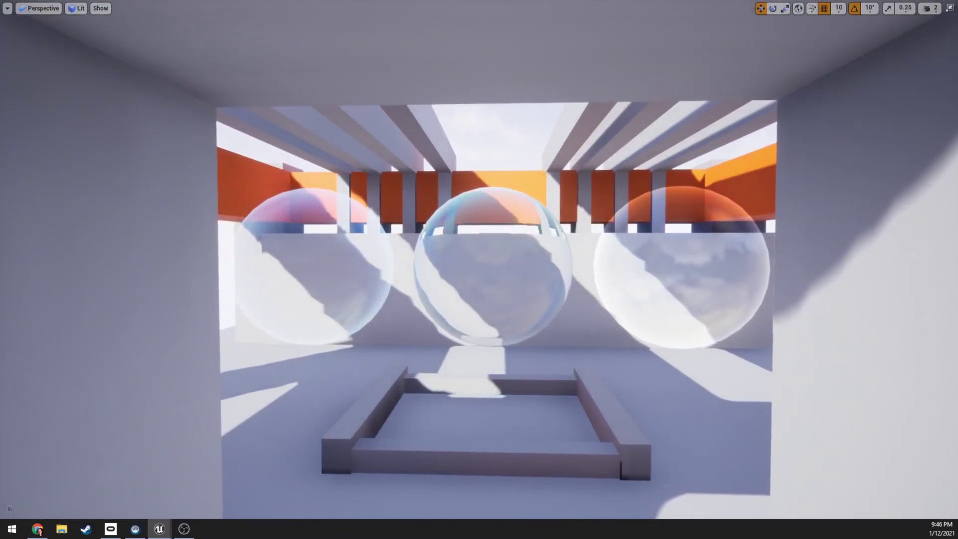
pyautogui.press('w')
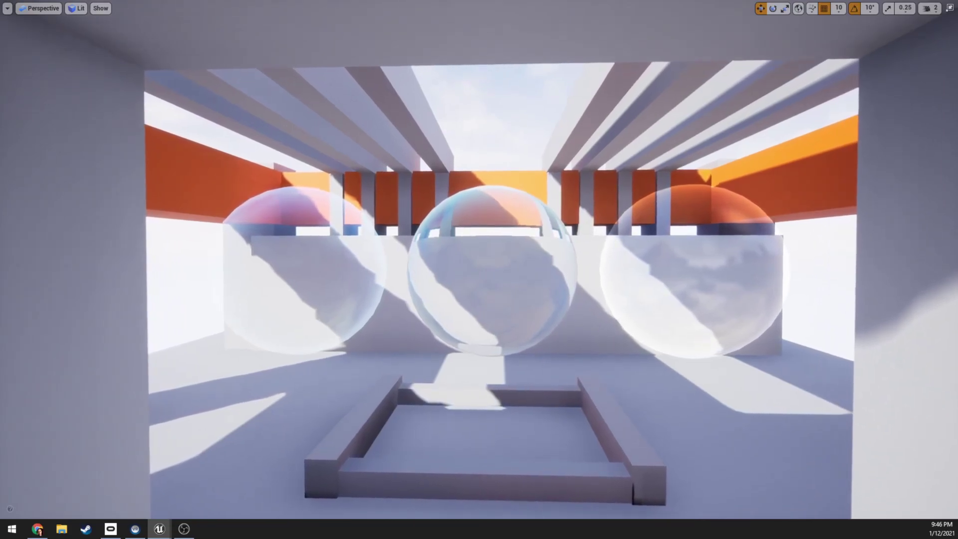
pyautogui.press('w')
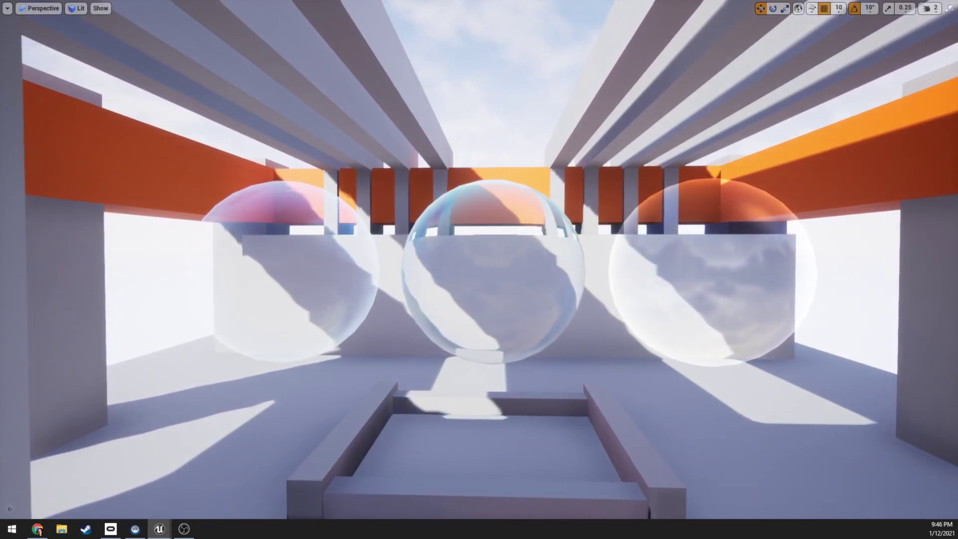
pyautogui.press('w')
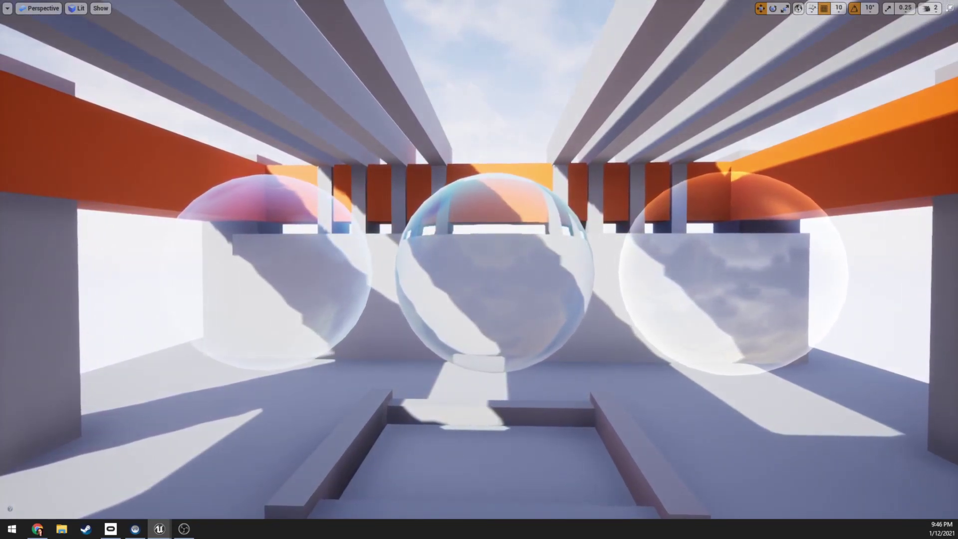
pyautogui.press('w')
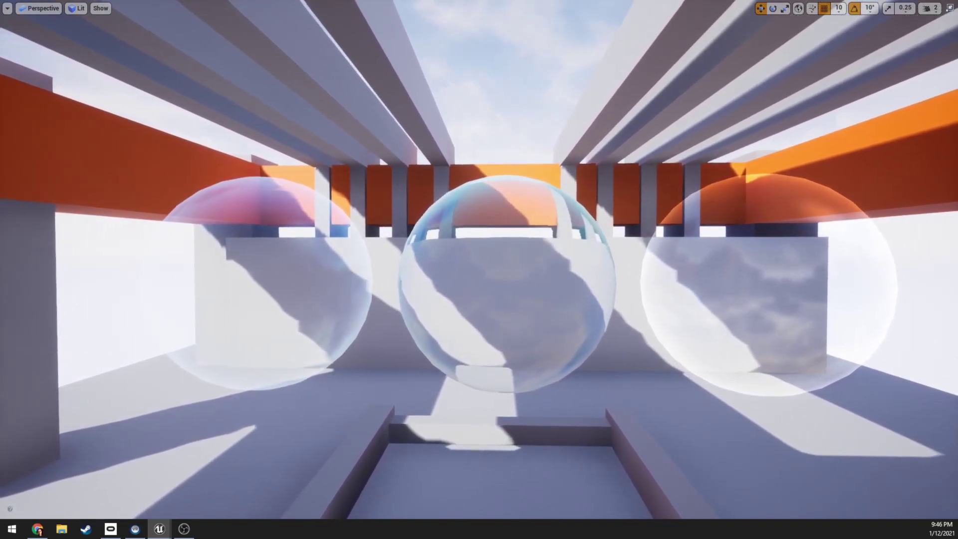
pyautogui.press('a')
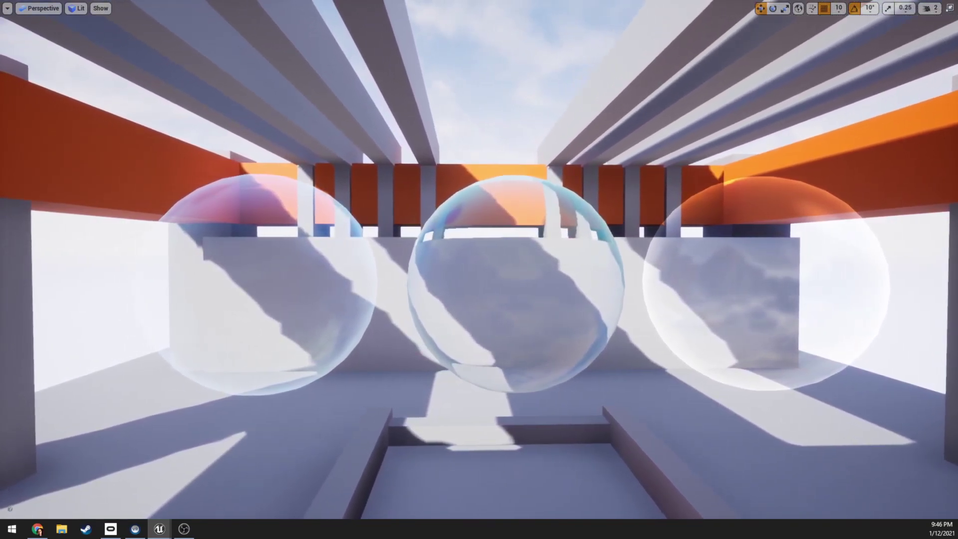
pyautogui.press('a')
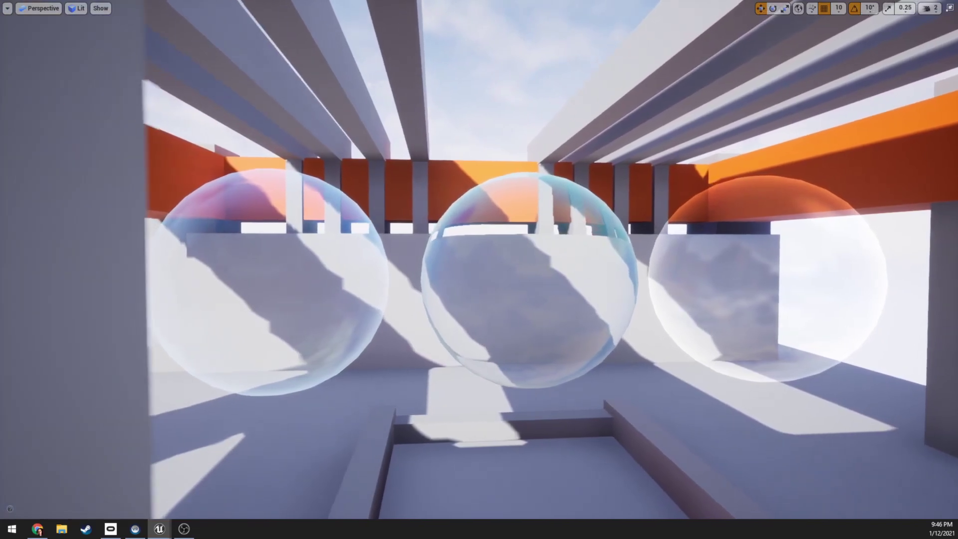
pyautogui.press('d')
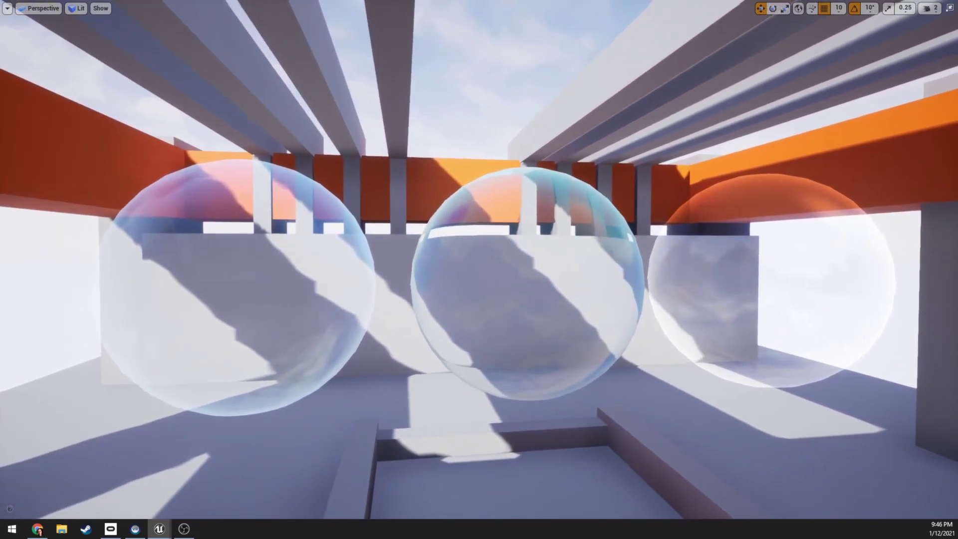
pyautogui.press('a')
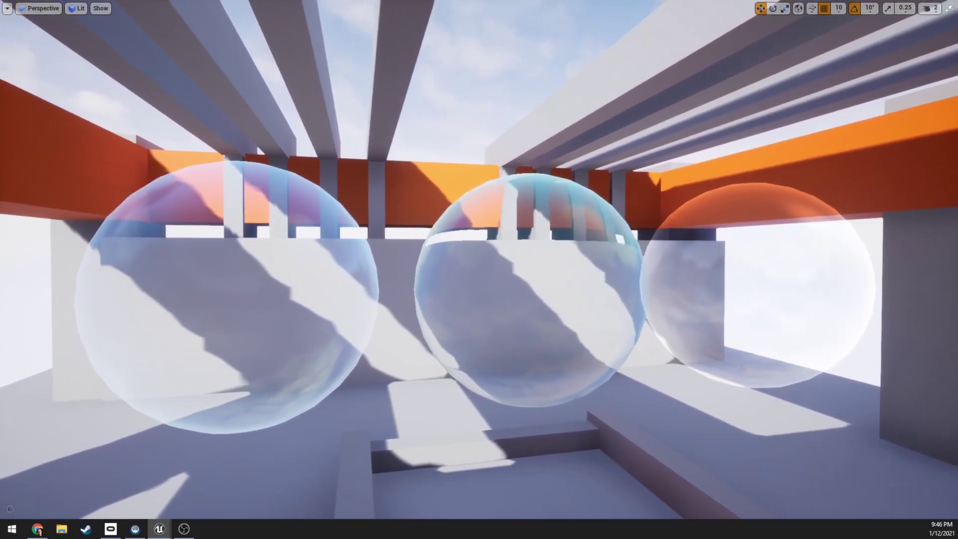
pyautogui.press('a')
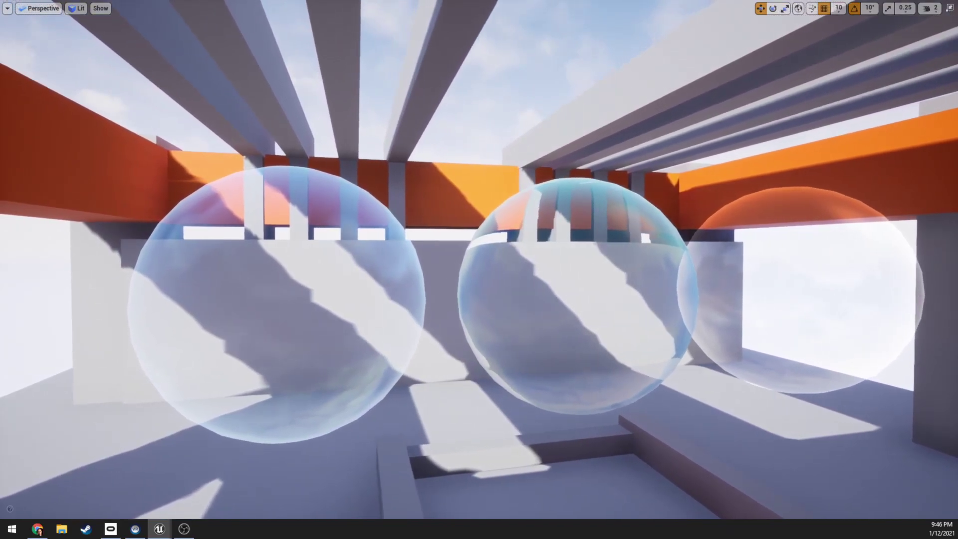
pyautogui.press('w')
pyautogui.press('d')
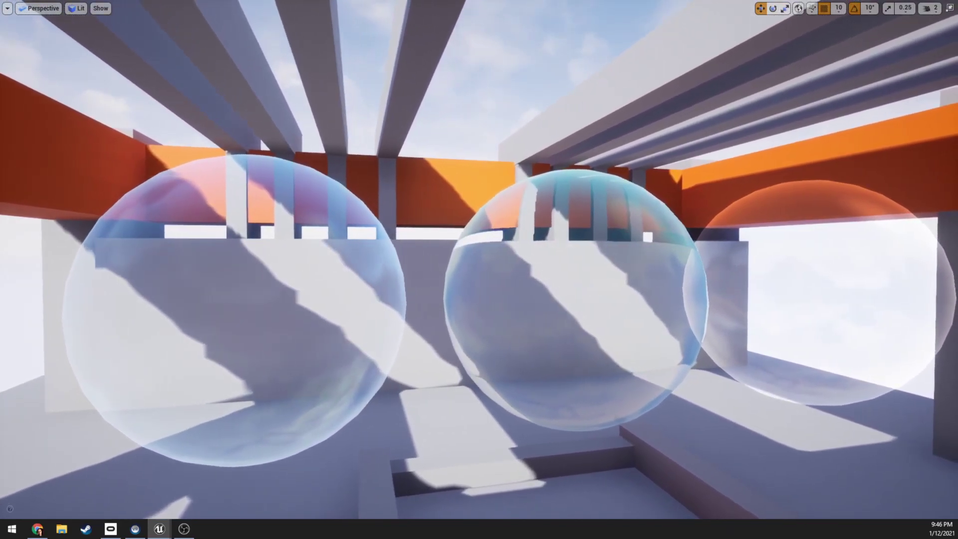
pyautogui.press('d')
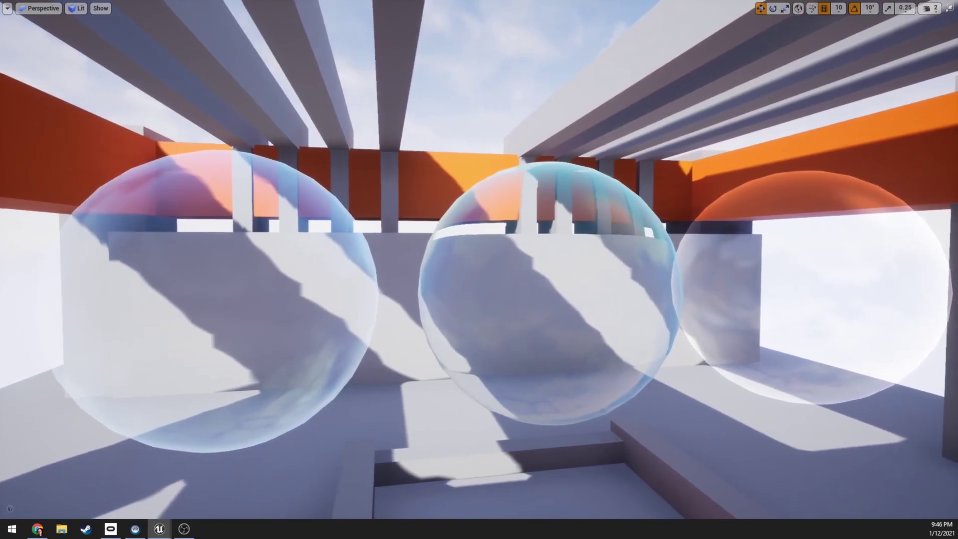
pyautogui.press('d')
pyautogui.press('d')
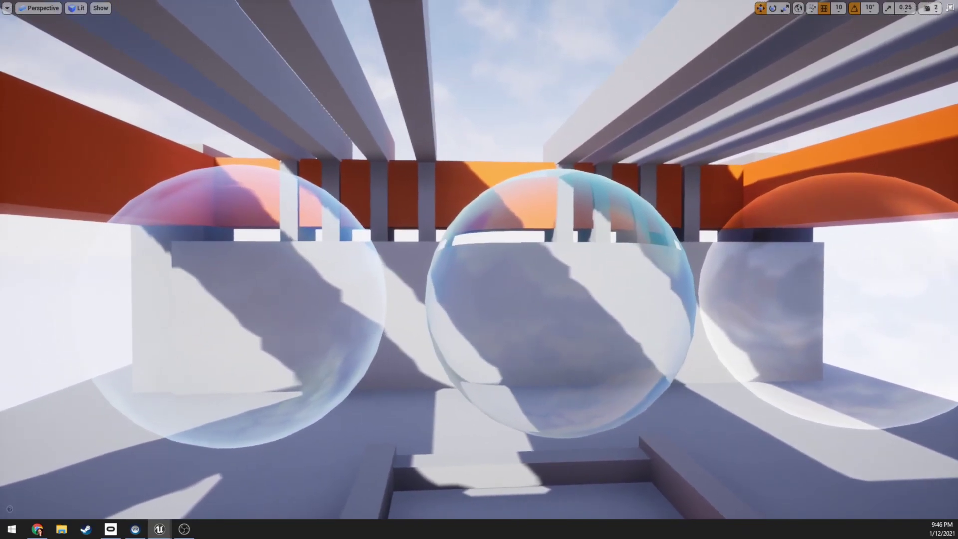
pyautogui.press('d')
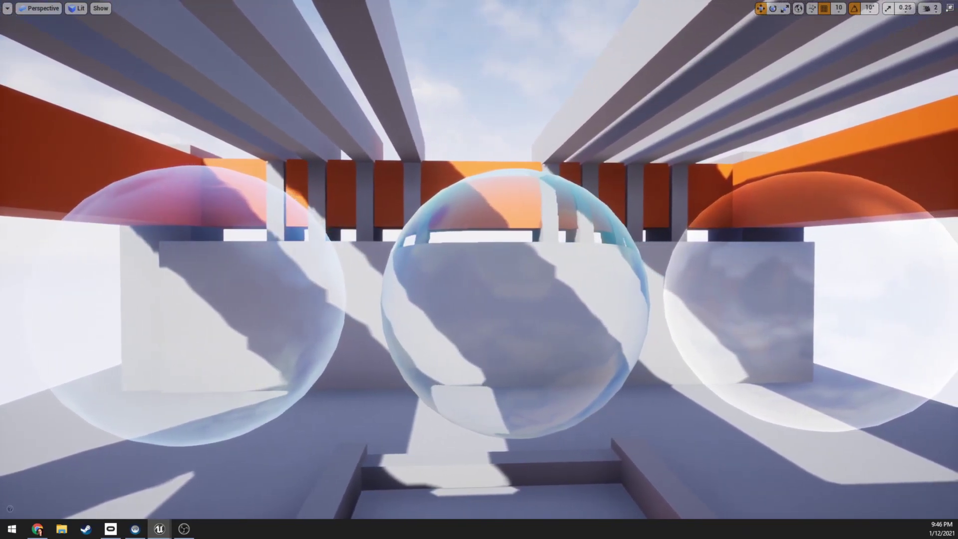
pyautogui.press('d')
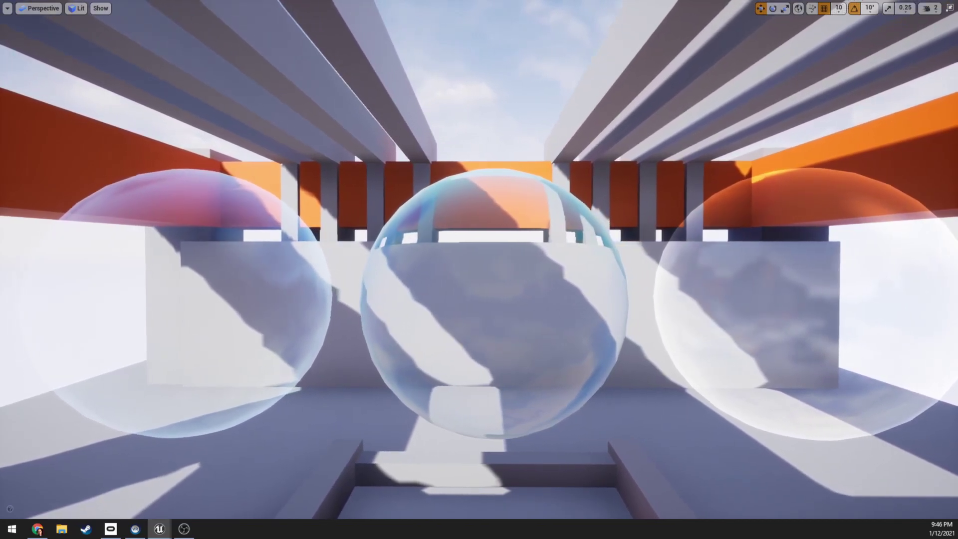
pyautogui.press('d')
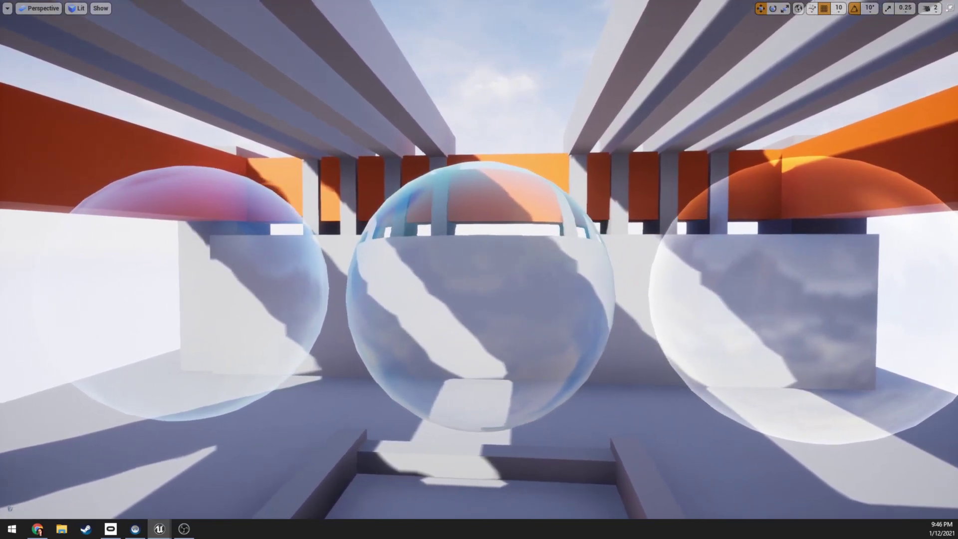
pyautogui.press('d')
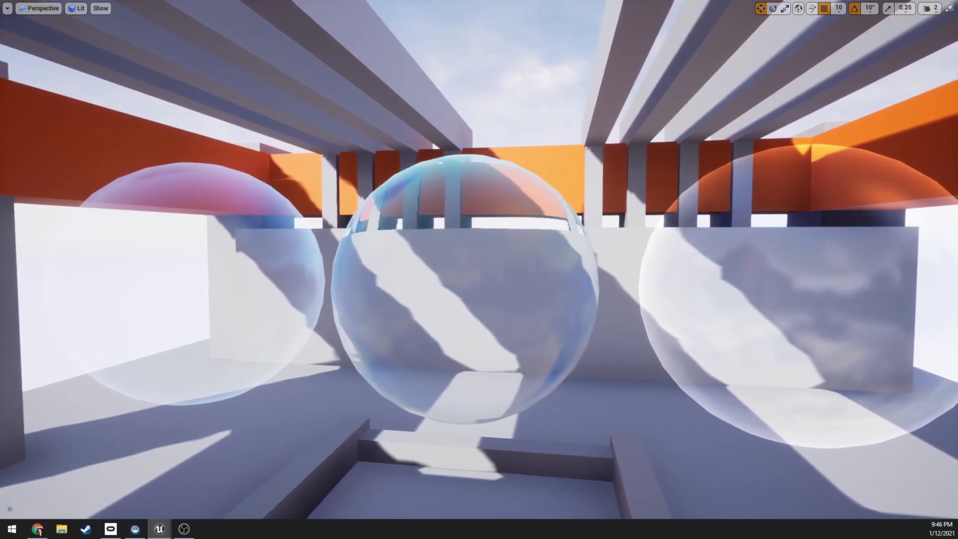
pyautogui.press('d')
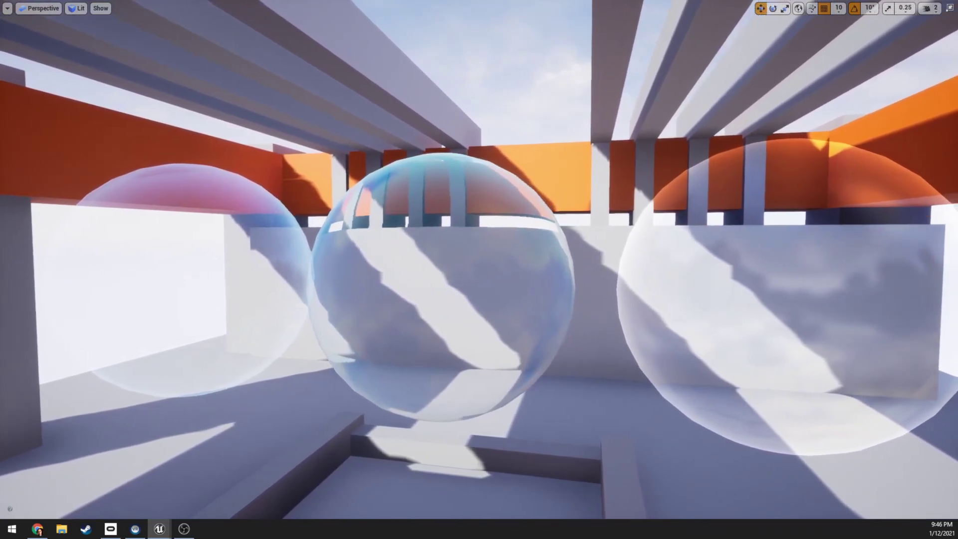
pyautogui.press('d')
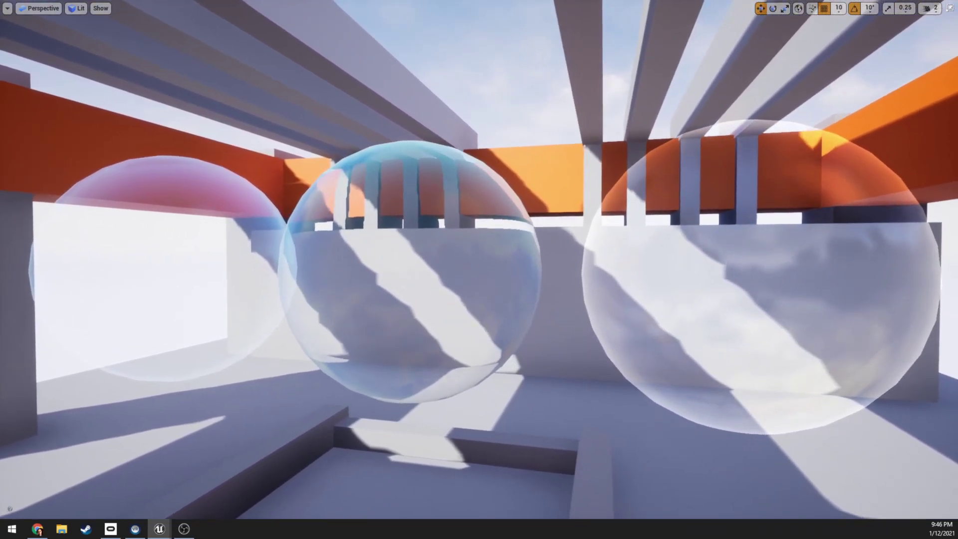
pyautogui.moveTo(265, 332); pyautogui.dragTo(297, 311, button='right')
# Step: Exit the full-screen viewport and select the glass sphere that uses the Cheap_Glass_01_Inst material
pyautogui.press('F11')
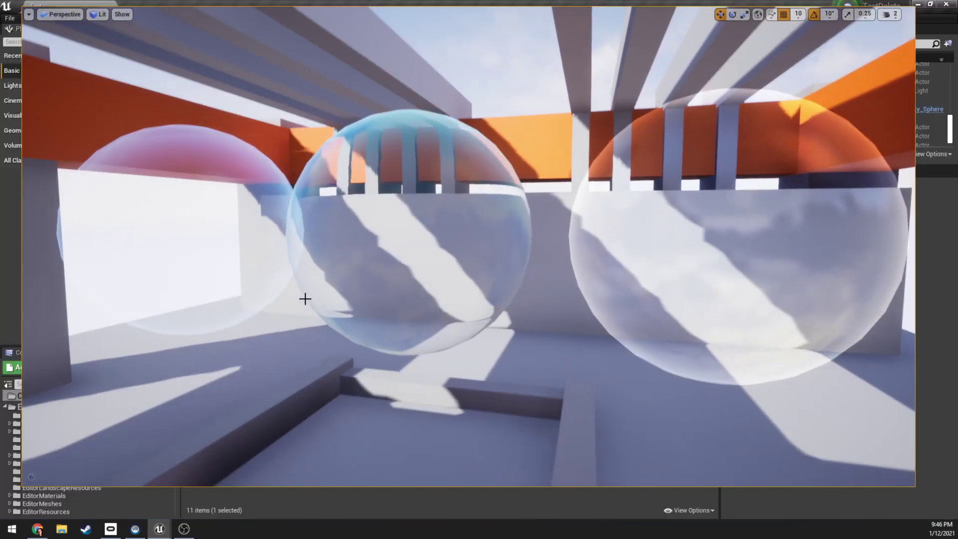
pyautogui.moveTo(242, 284); pyautogui.dragTo(242, 285, button='right')
pyautogui.moveTo(284, 221); pyautogui.dragTo(285, 221, button='right')
pyautogui.click(284, 221)
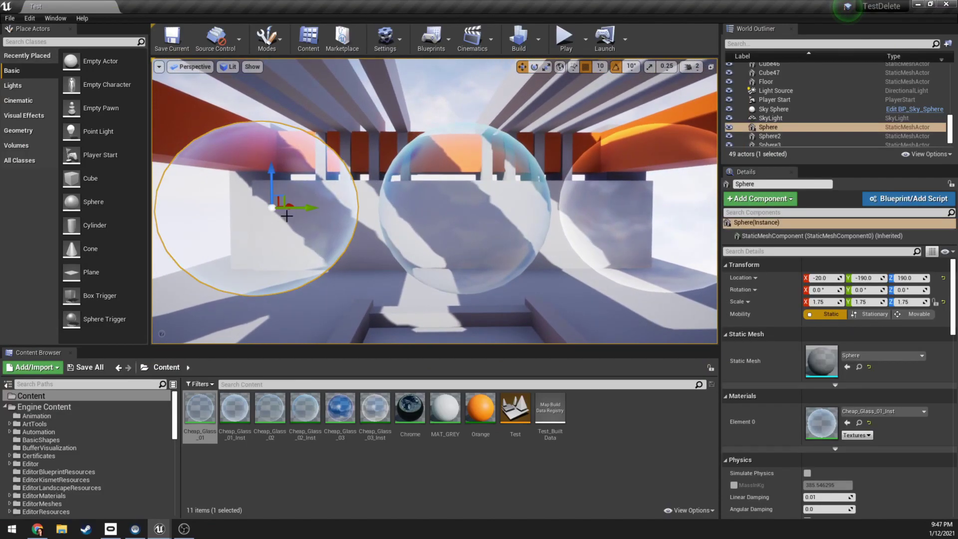
pyautogui.moveTo(325, 256); pyautogui.dragTo(325, 256, button='right')
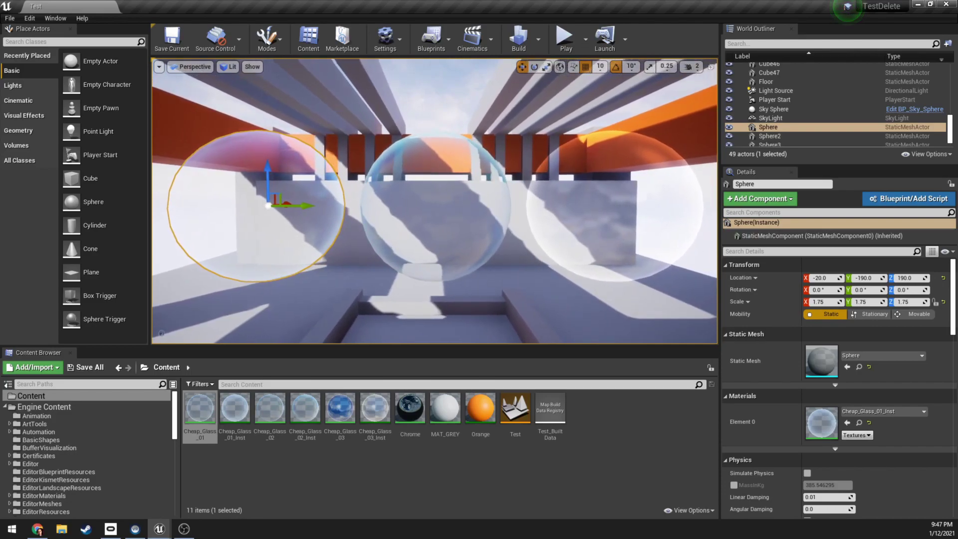
# Step: Switch the level viewport to the Shader Complexity optimization view mode
pyautogui.click(232, 71)
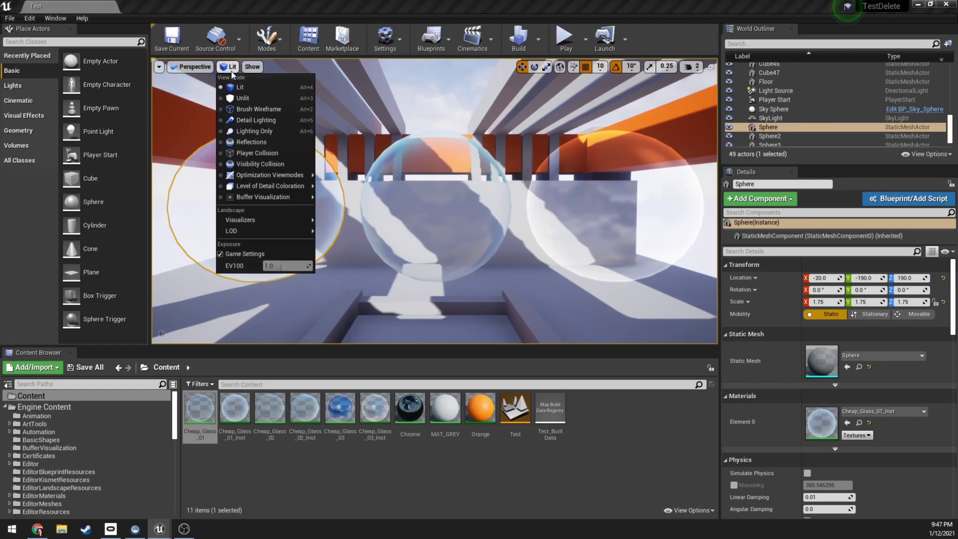
pyautogui.moveTo(275, 179)
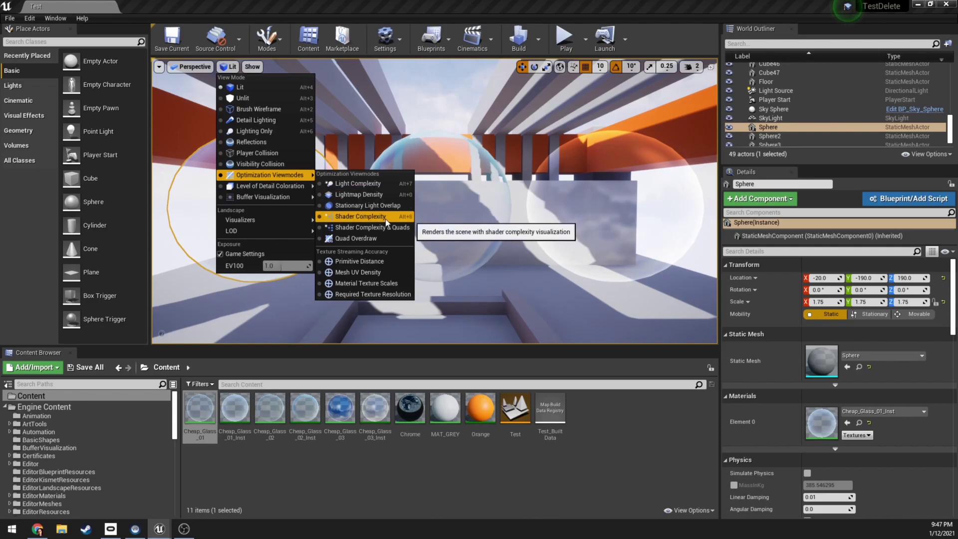
pyautogui.click(360, 216)
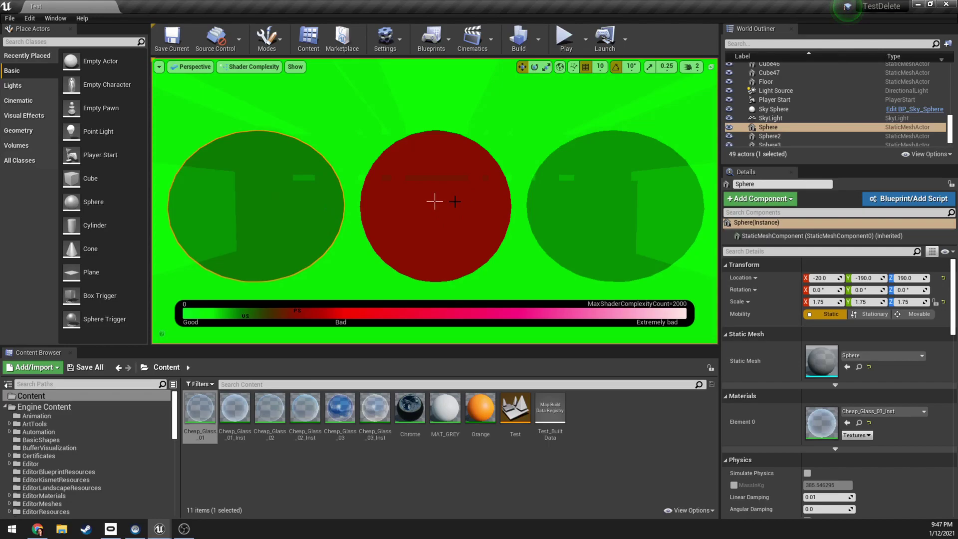
# Step: Compare the shader complexity of the three glass spheres against the cost scale, centring the view on each in turn
pyautogui.moveTo(433, 190); pyautogui.dragTo(434, 201, button='right')
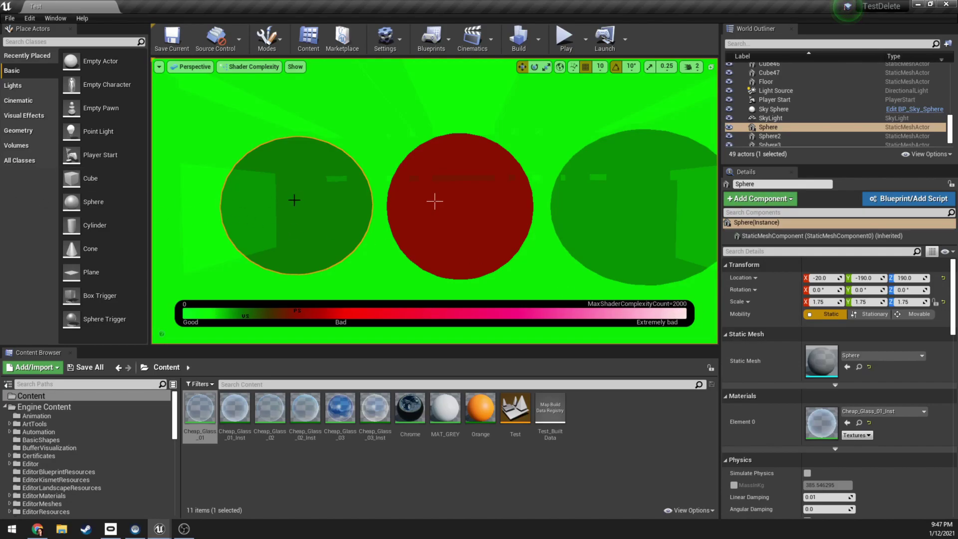
pyautogui.moveTo(320, 200)
pyautogui.mouseDown(button='right')
pyautogui.moveTo(324, 168)
pyautogui.moveTo(325, 206)
pyautogui.mouseUp(button='right')
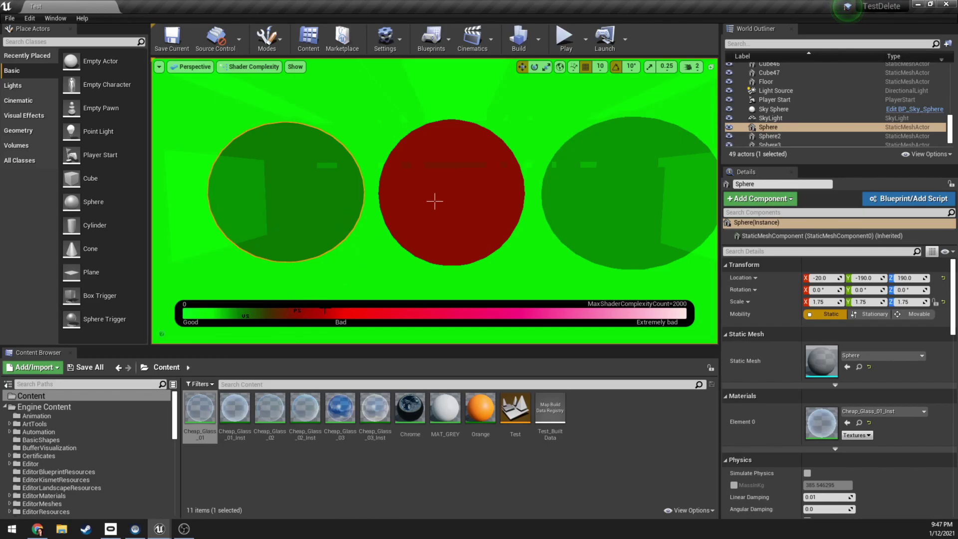
pyautogui.press('f')
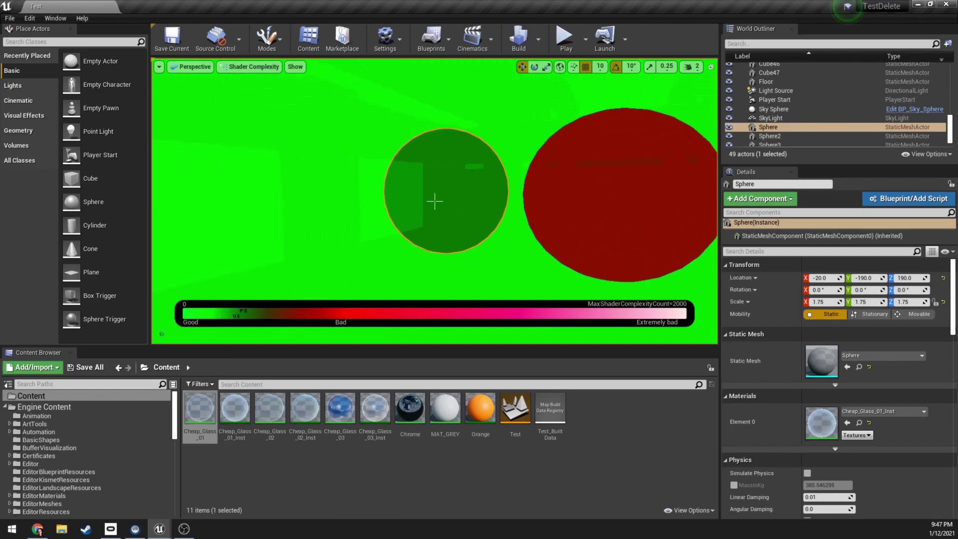
pyautogui.moveTo(435, 201); pyautogui.dragTo(435, 201, button='right')
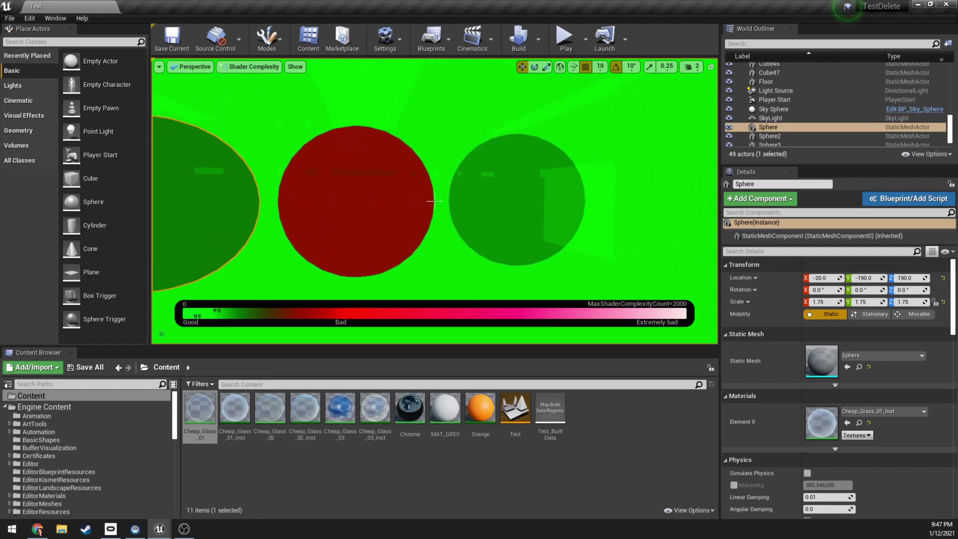
pyautogui.press('Right')
pyautogui.press('Left')
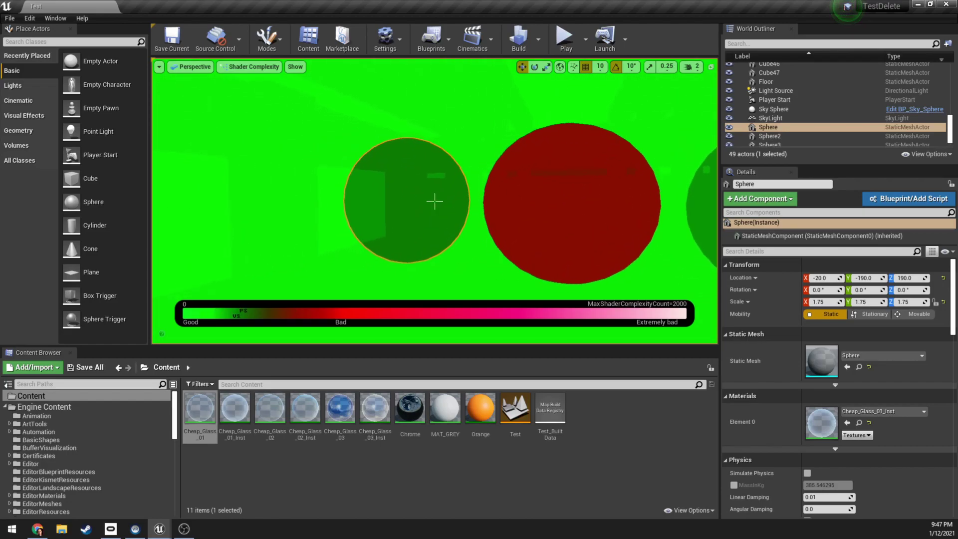
pyautogui.press('Right')
pyautogui.press('Left')
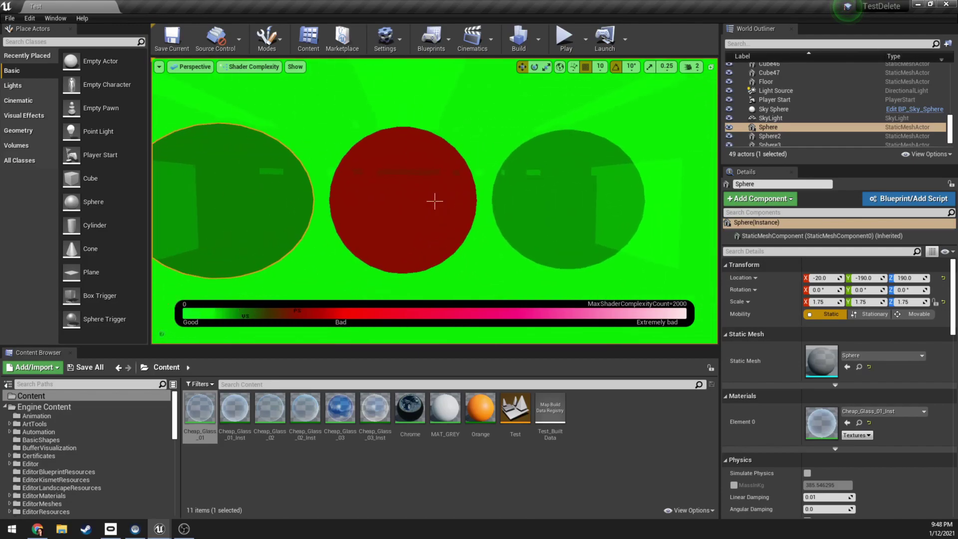
pyautogui.moveTo(199, 161)
pyautogui.mouseDown(button='right')
pyautogui.moveTo(237, 161)
pyautogui.moveTo(147, 161)
pyautogui.moveTo(198, 161)
pyautogui.mouseUp(button='right')
# Step: Return the viewport to the Lit view mode and frame all three glass spheres from the front
pyautogui.click(240, 68)
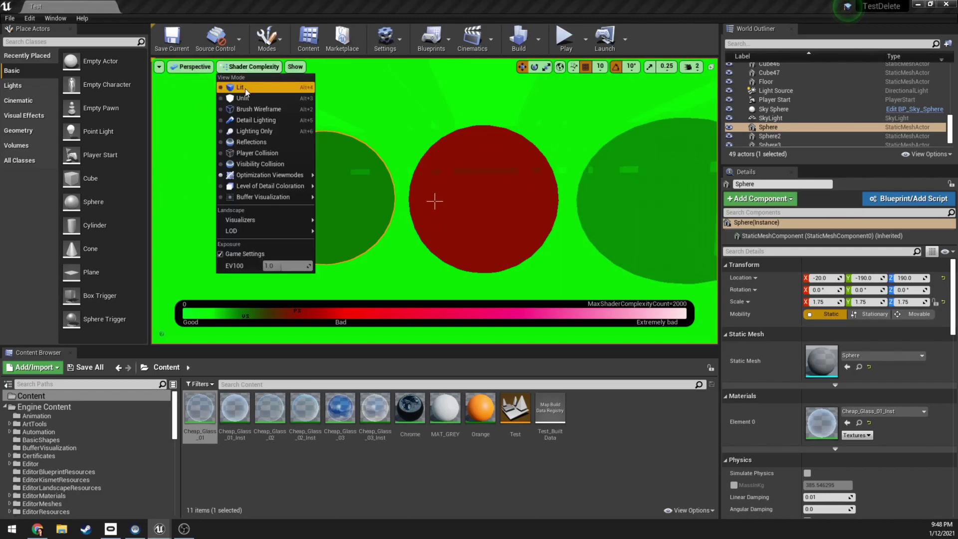
pyautogui.click(245, 89)
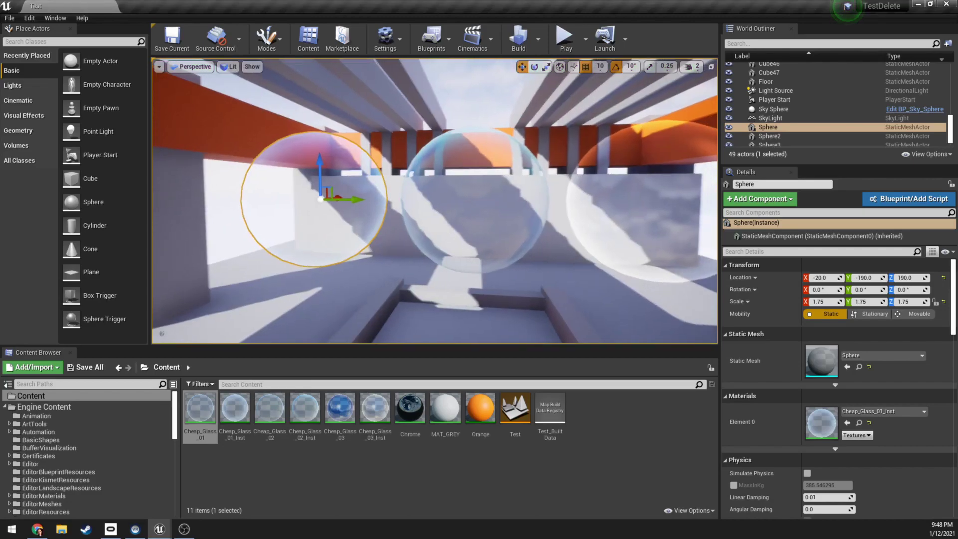
pyautogui.press('Right')
pyautogui.moveTo(300, 174); pyautogui.dragTo(244, 175, button='right')
pyautogui.press('d')
pyautogui.press('Right')
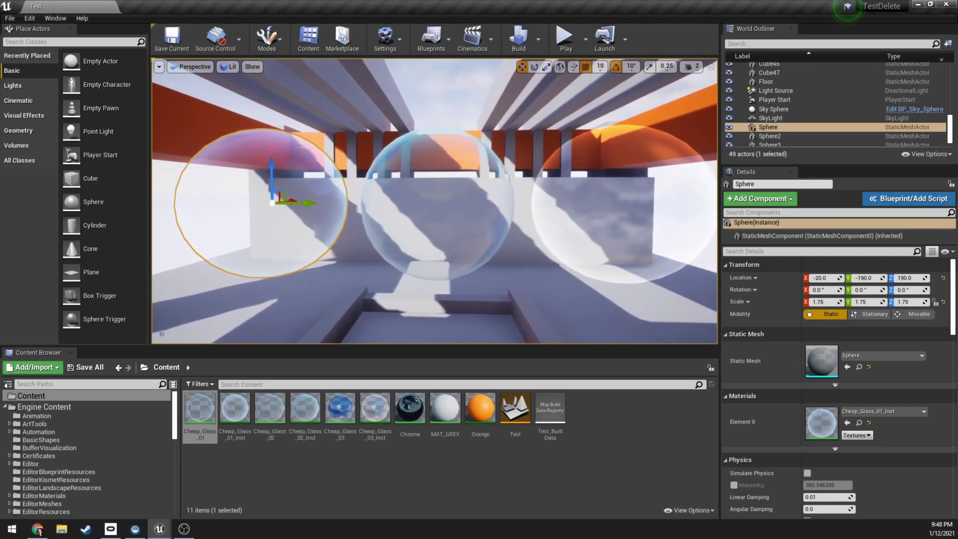
pyautogui.press('s')
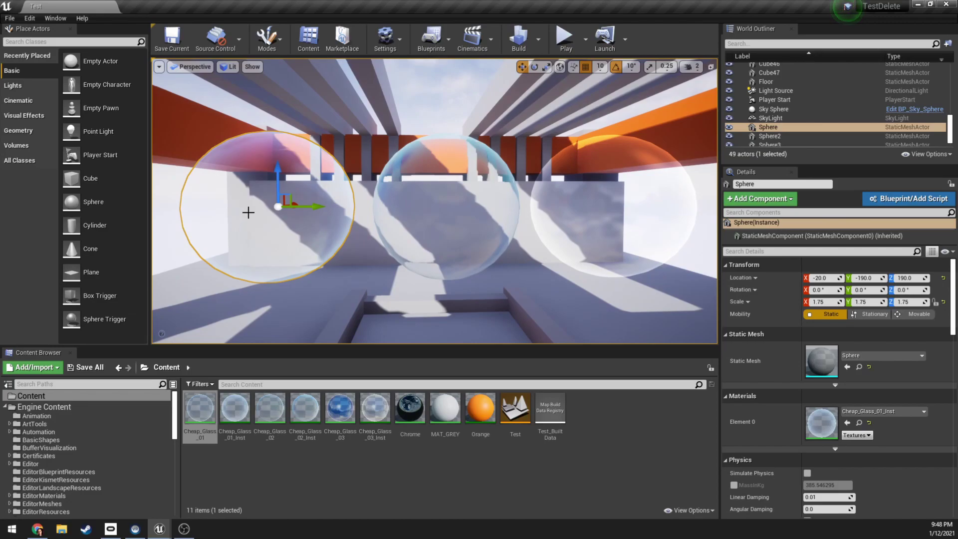
# Step: Open the Cheap_Glass_01 material in a maximised material editor and look through its Blend Mode options, keeping Additive
pyautogui.press('Left')
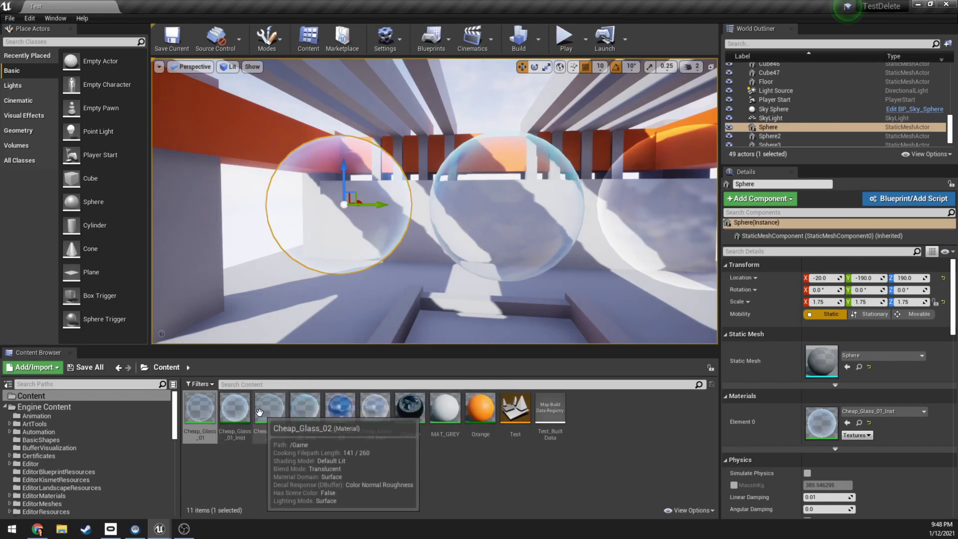
pyautogui.click(197, 405)
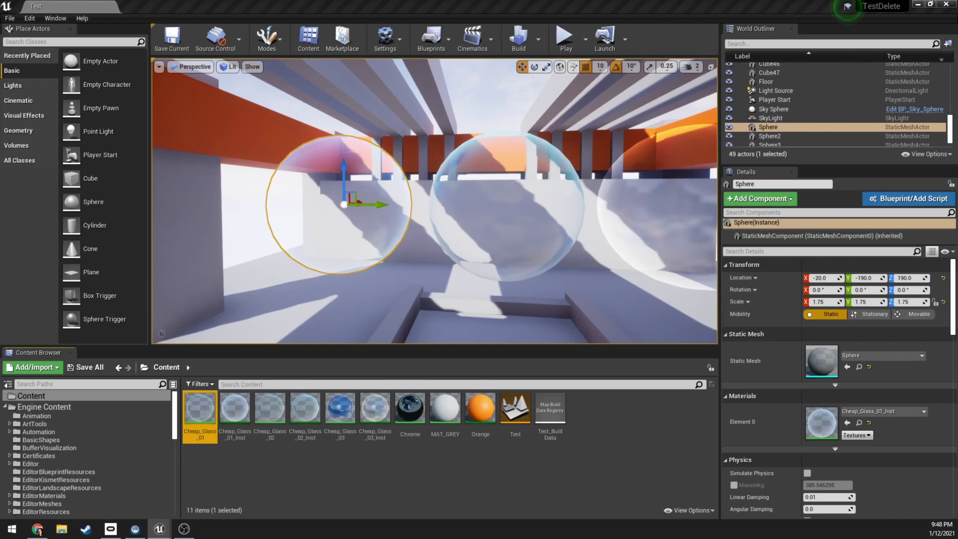
pyautogui.moveTo(957, 55); pyautogui.dragTo(407, 55)
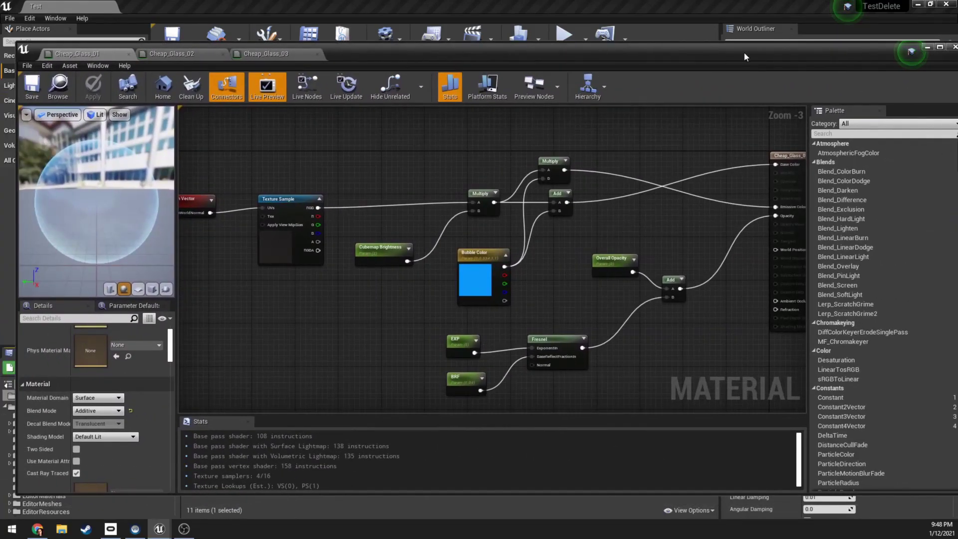
pyautogui.click(939, 48)
pyautogui.moveTo(273, 131); pyautogui.dragTo(336, 144, button='right')
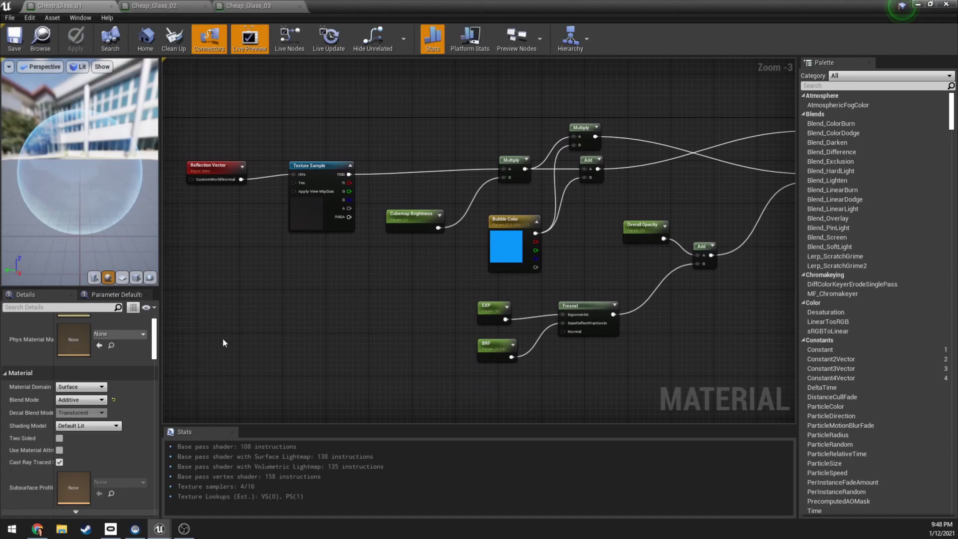
pyautogui.click(83, 400)
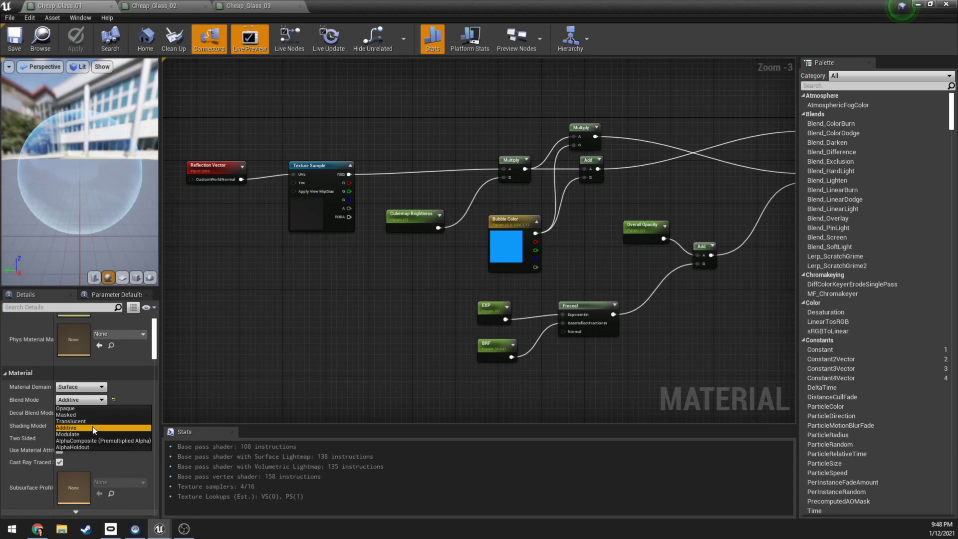
pyautogui.click(217, 395)
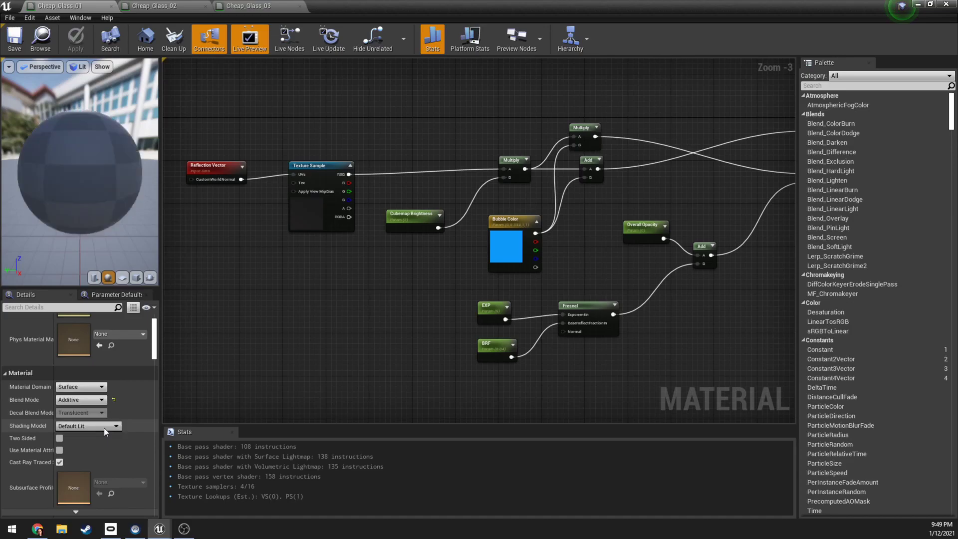
# Step: Set the Shading Model of Cheap_Glass_01 to Unlit and save the material
pyautogui.click(104, 427)
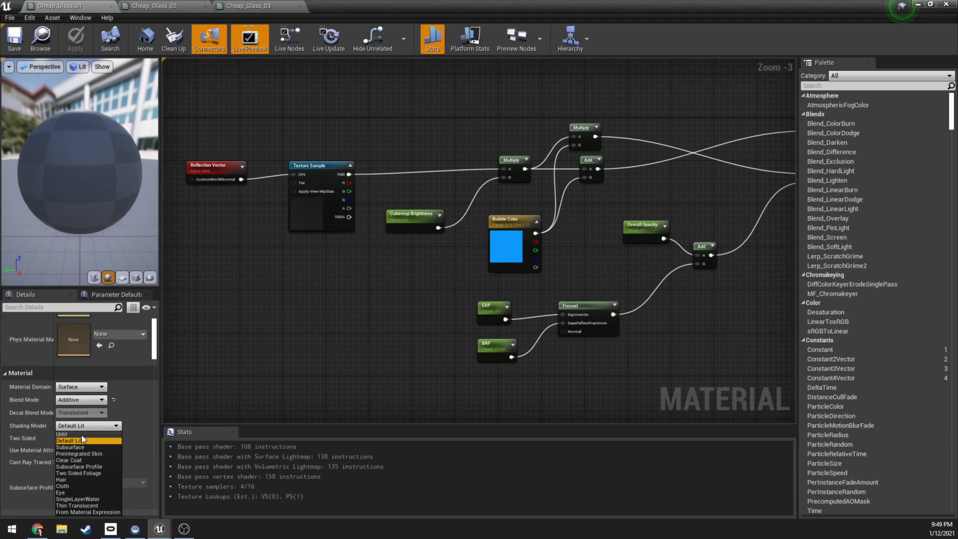
pyautogui.click(82, 434)
pyautogui.click(93, 427)
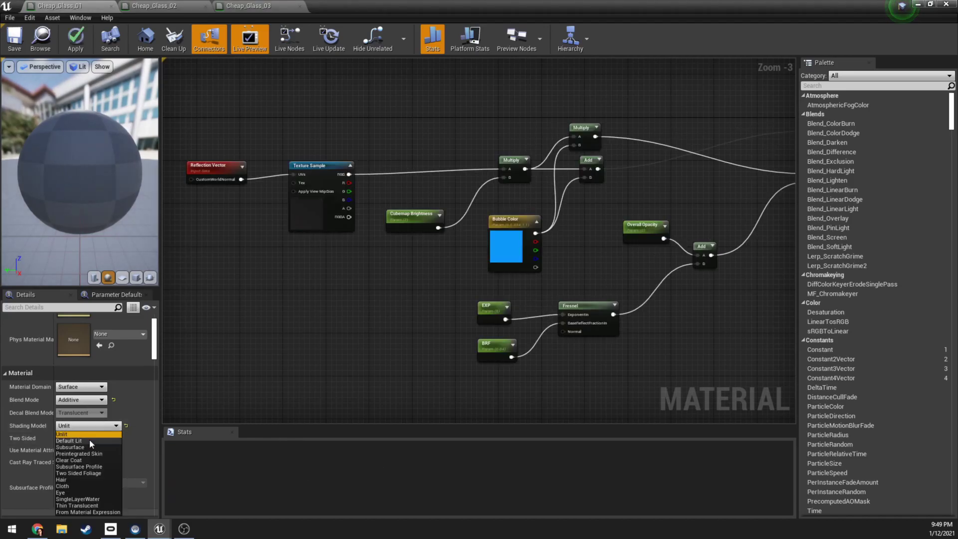
pyautogui.click(70, 441)
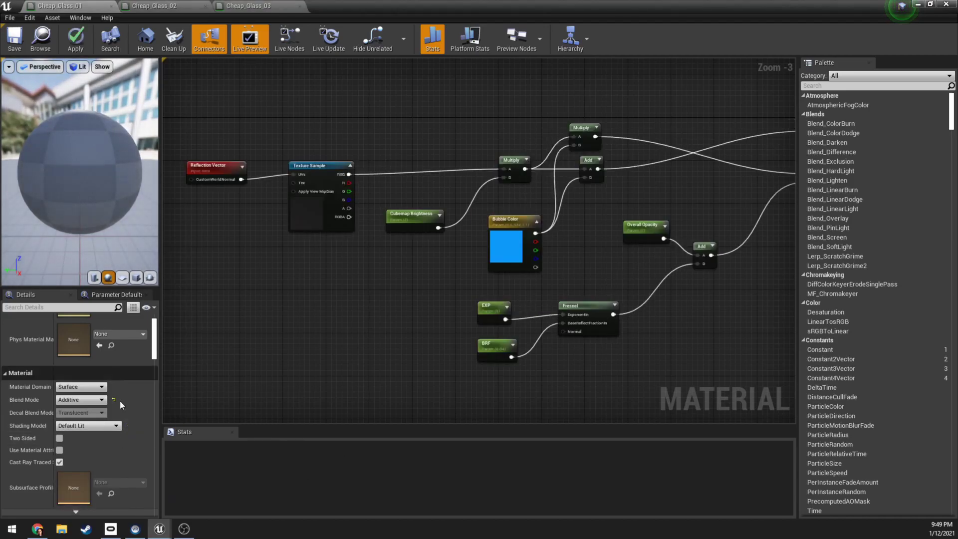
pyautogui.click(108, 426)
pyautogui.click(62, 434)
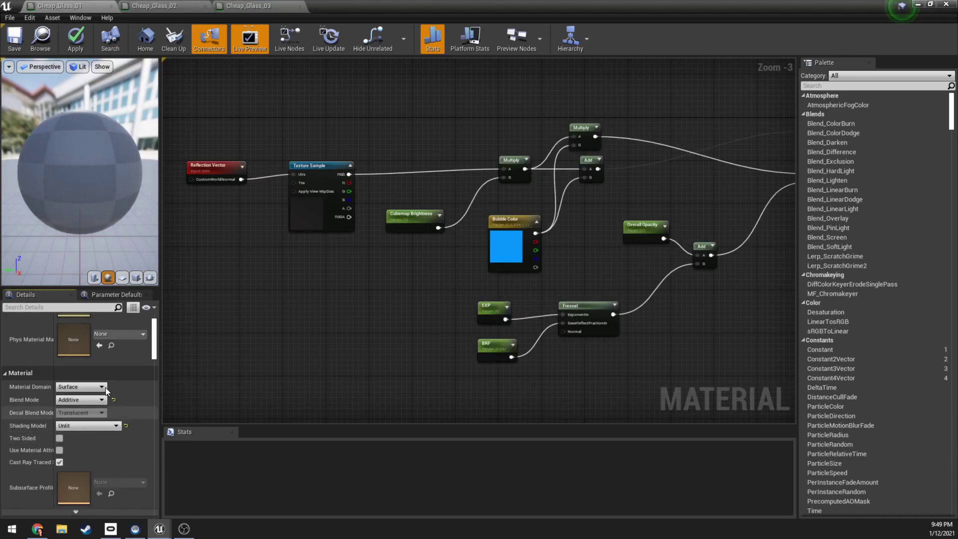
pyautogui.click(14, 39)
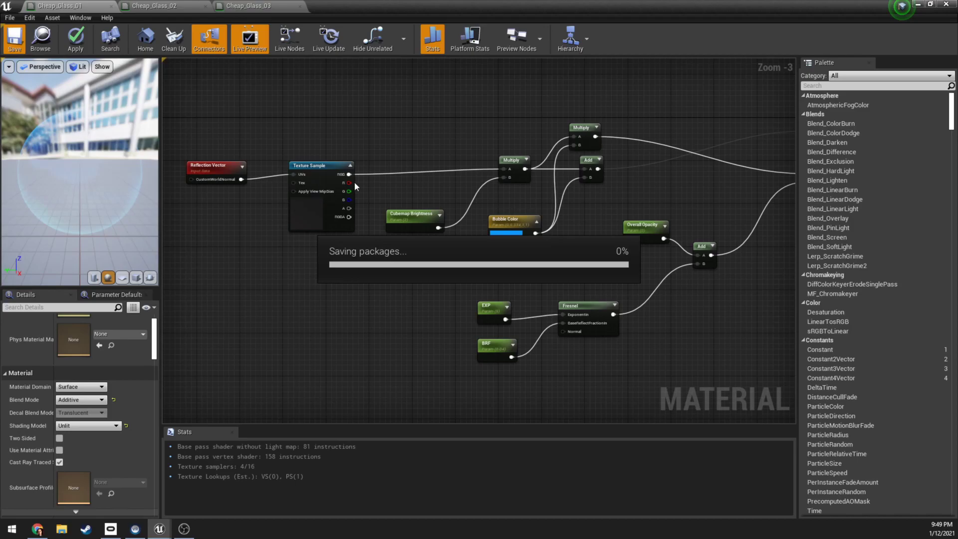
# Step: Shrink the material editor and place it beside the glass spheres, then inspect the unlit Cheap_Glass_01 sphere in the level
pyautogui.doubleClick(404, 9)
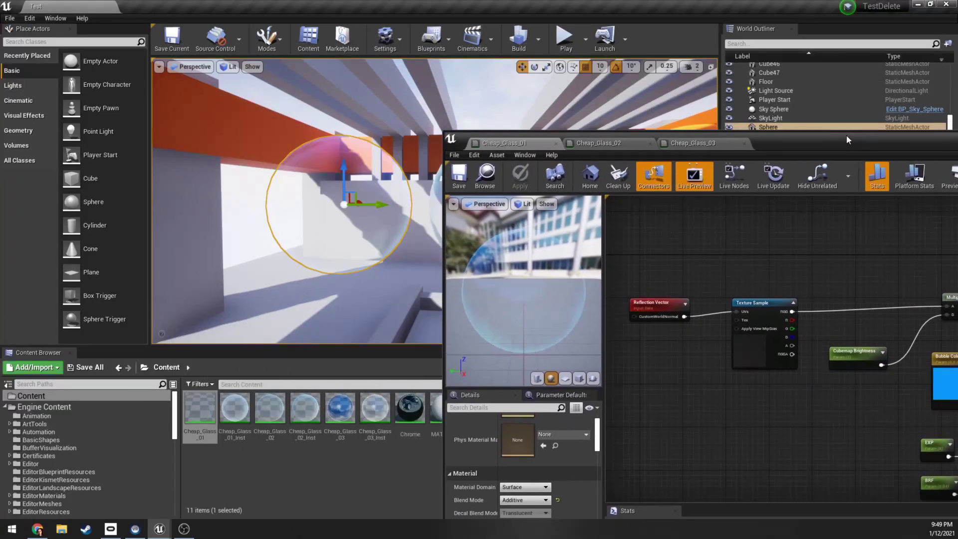
pyautogui.moveTo(847, 134); pyautogui.dragTo(408, 299)
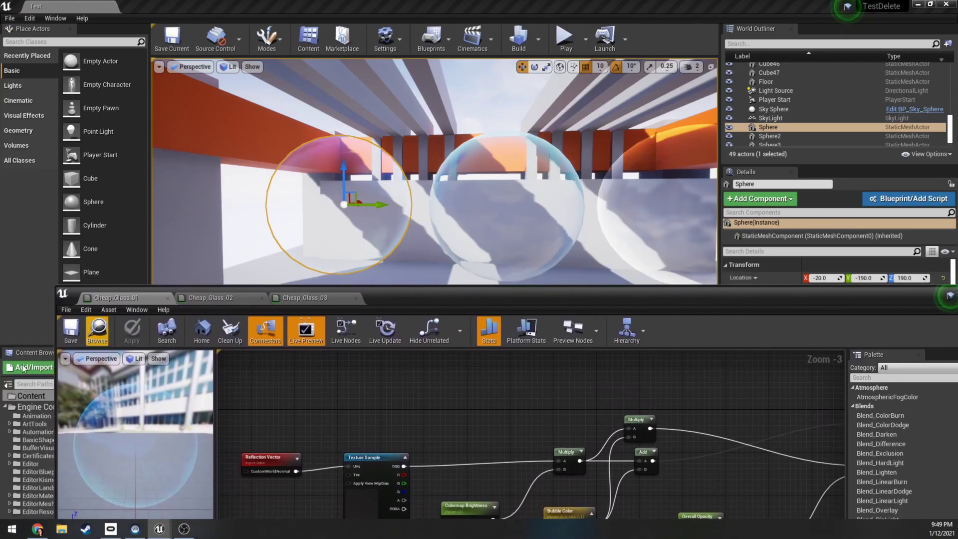
pyautogui.moveTo(54, 328); pyautogui.dragTo(564, 328)
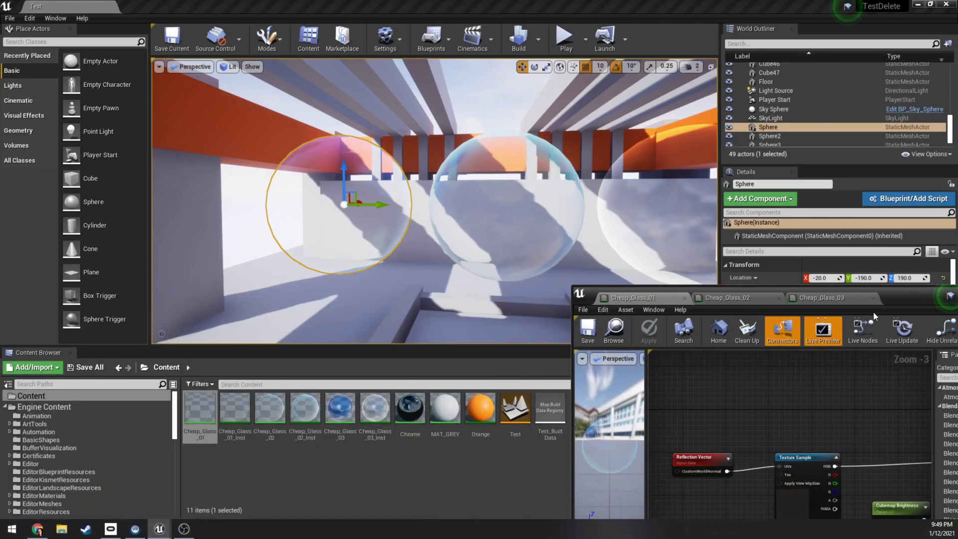
pyautogui.moveTo(873, 298); pyautogui.dragTo(850, 65)
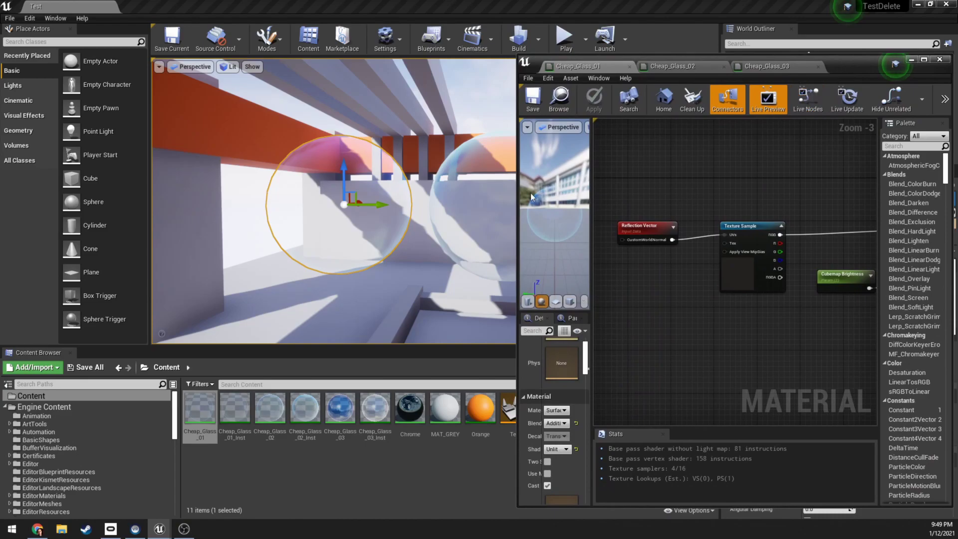
pyautogui.moveTo(331, 213); pyautogui.dragTo(434, 211, button='right')
pyautogui.moveTo(282, 211); pyautogui.dragTo(264, 199, button='right')
pyautogui.moveTo(358, 223); pyautogui.dragTo(357, 223, button='right')
# Step: Set the Shading Model of Cheap_Glass_01 back to Default Lit and maximise the material editor
pyautogui.click(558, 450)
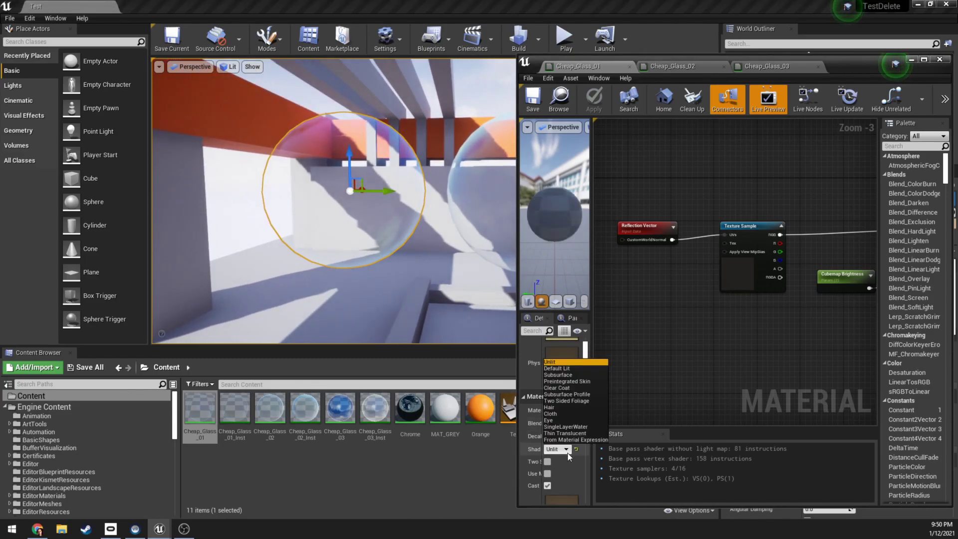
pyautogui.click(573, 369)
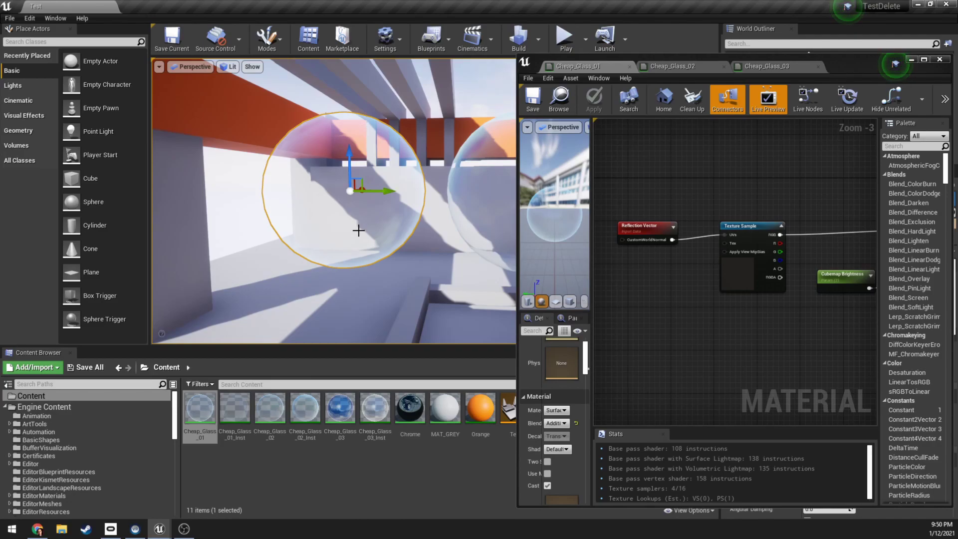
pyautogui.moveTo(865, 64); pyautogui.dragTo(586, 68)
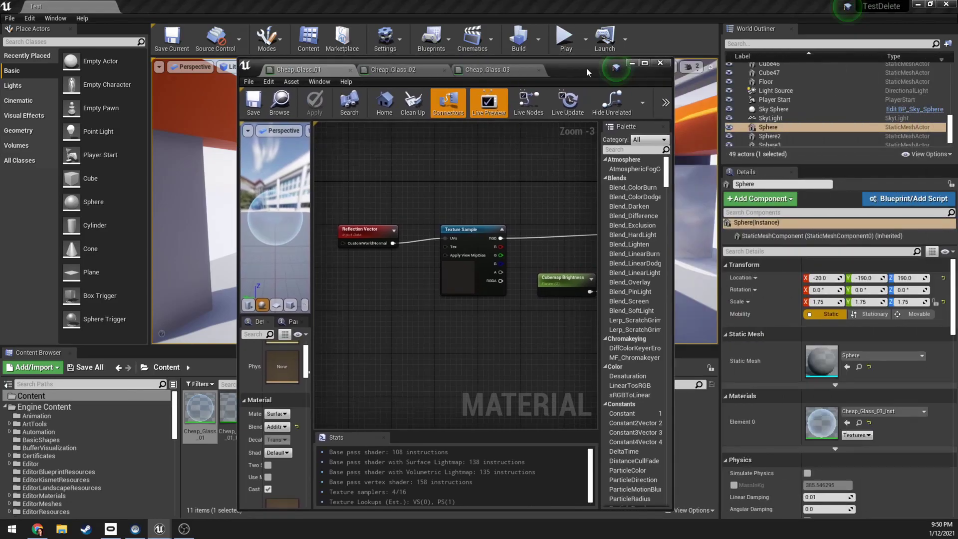
pyautogui.click(644, 63)
# Step: Select the Texture Sample node and examine its texture settings and the Reflection Vector feeding its UVs
pyautogui.moveTo(352, 126)
pyautogui.mouseDown(button='right')
pyautogui.moveTo(252, 126)
pyautogui.moveTo(385, 129)
pyautogui.moveTo(347, 128)
pyautogui.mouseUp(button='right')
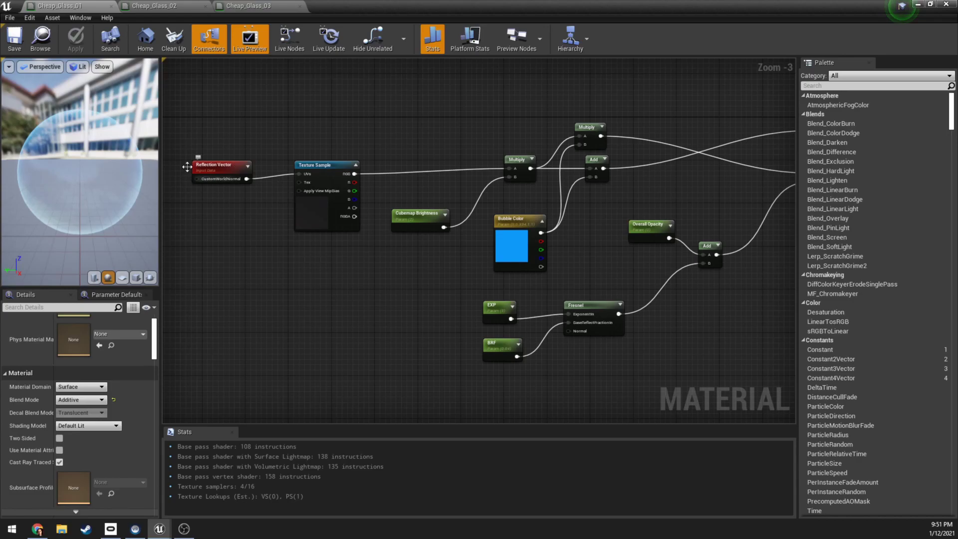
pyautogui.click(315, 208)
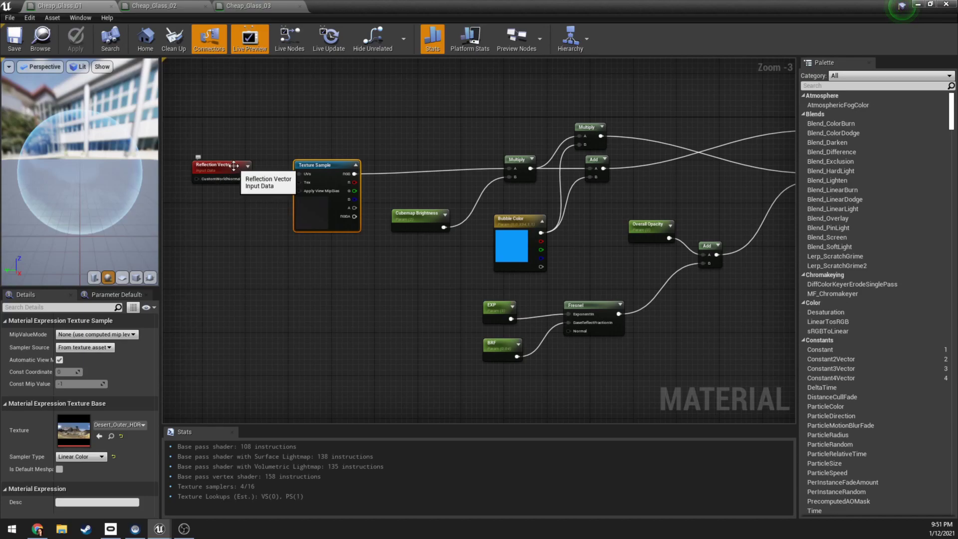
pyautogui.moveTo(257, 199); pyautogui.dragTo(234, 206, button='right')
pyautogui.scroll(1, 298, 203)
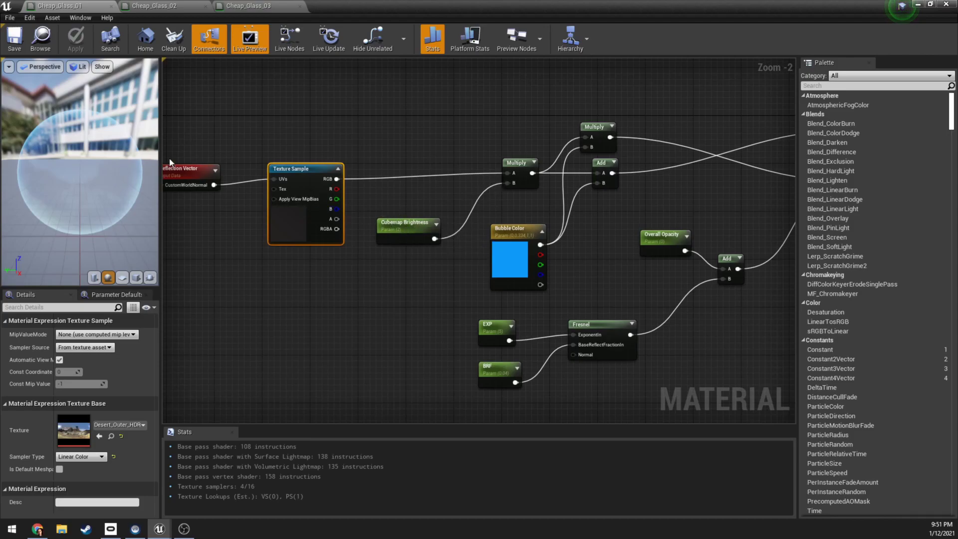
# Step: Move the Multiply node that feeds Emissive Color slightly away from the Add node below it
pyautogui.moveTo(485, 151); pyautogui.dragTo(366, 147, button='right')
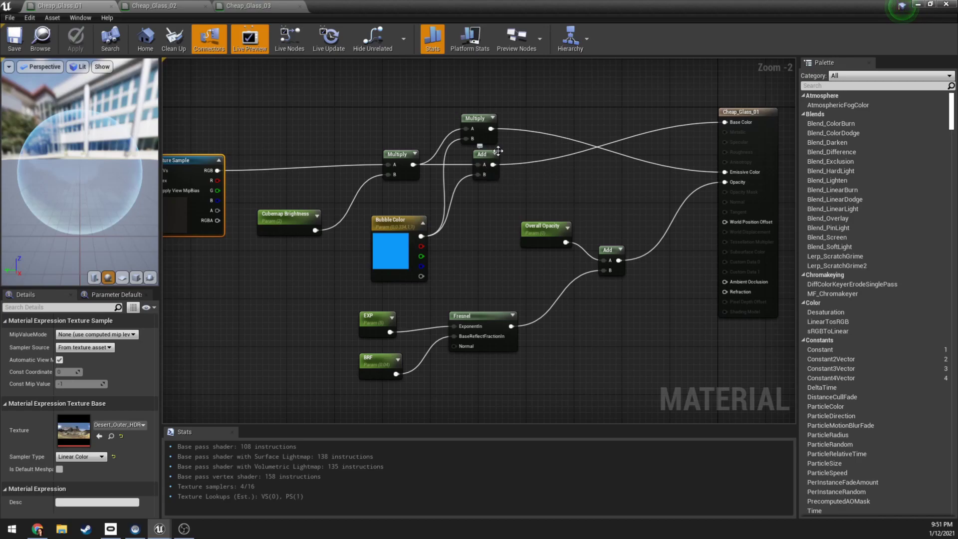
pyautogui.moveTo(479, 120)
pyautogui.mouseDown()
pyautogui.moveTo(474, 103)
pyautogui.moveTo(468, 127)
pyautogui.mouseUp()
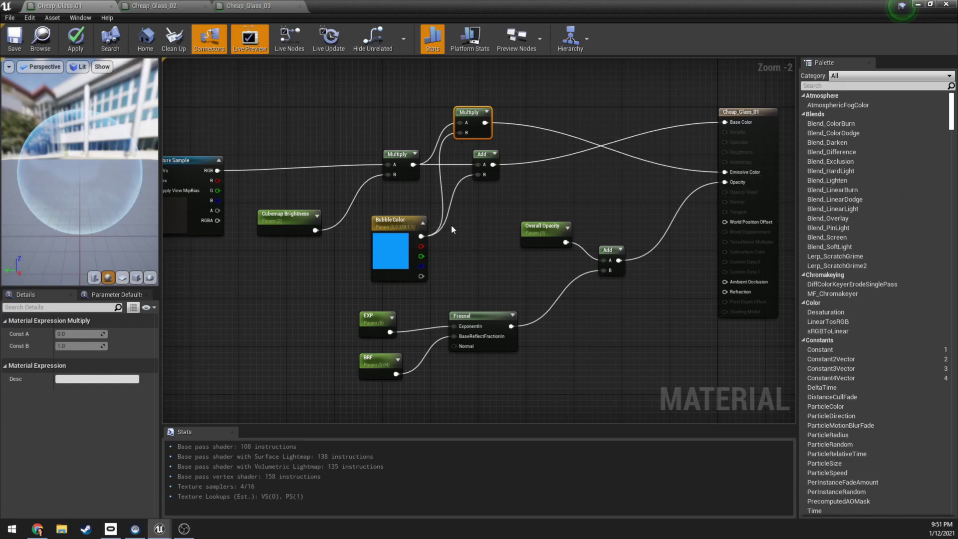
pyautogui.moveTo(452, 228); pyautogui.dragTo(413, 241, button='right')
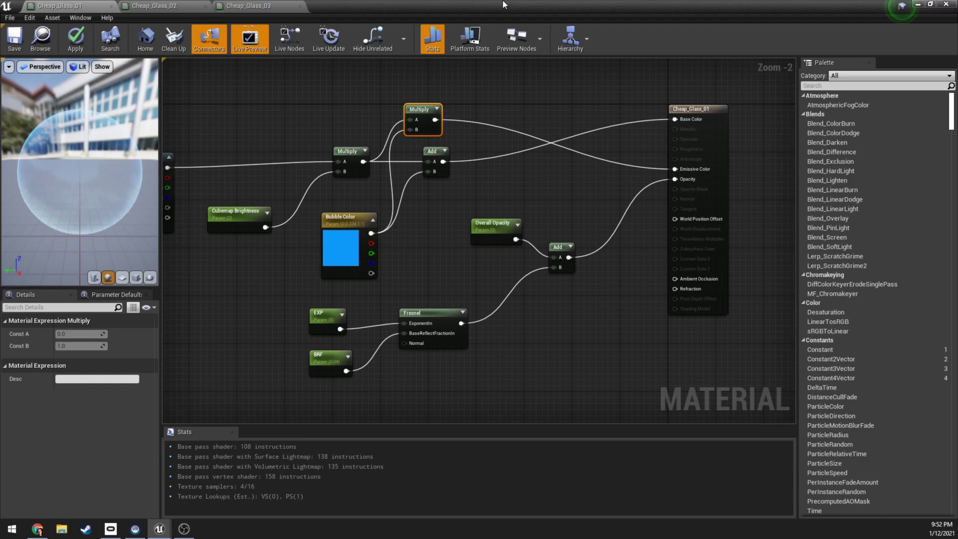
# Step: Uncover the level viewport, check the three glass spheres in Shader Complexity view mode, and return to Lit
pyautogui.moveTo(503, 4); pyautogui.dragTo(749, 375)
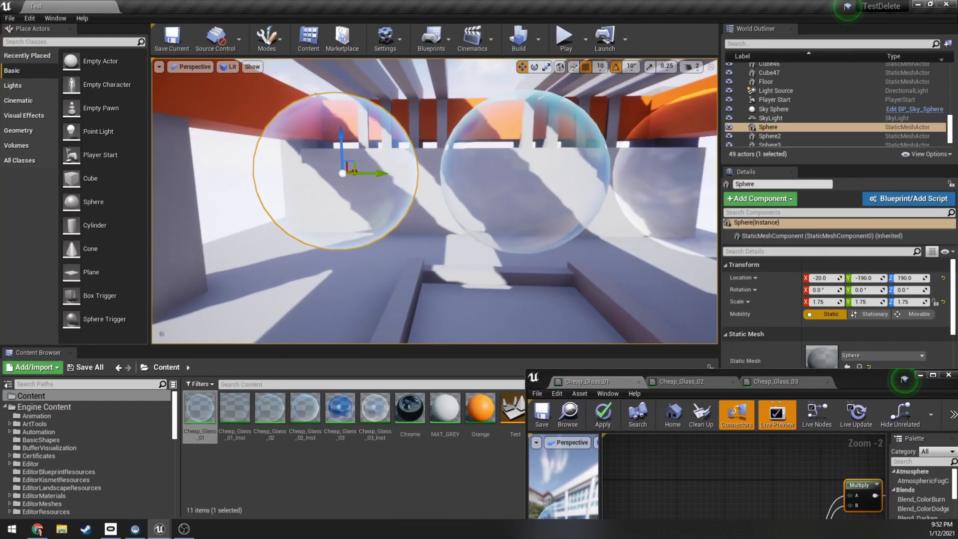
pyautogui.moveTo(349, 164); pyautogui.dragTo(384, 156, button='right')
pyautogui.click(229, 67)
pyautogui.moveTo(271, 179)
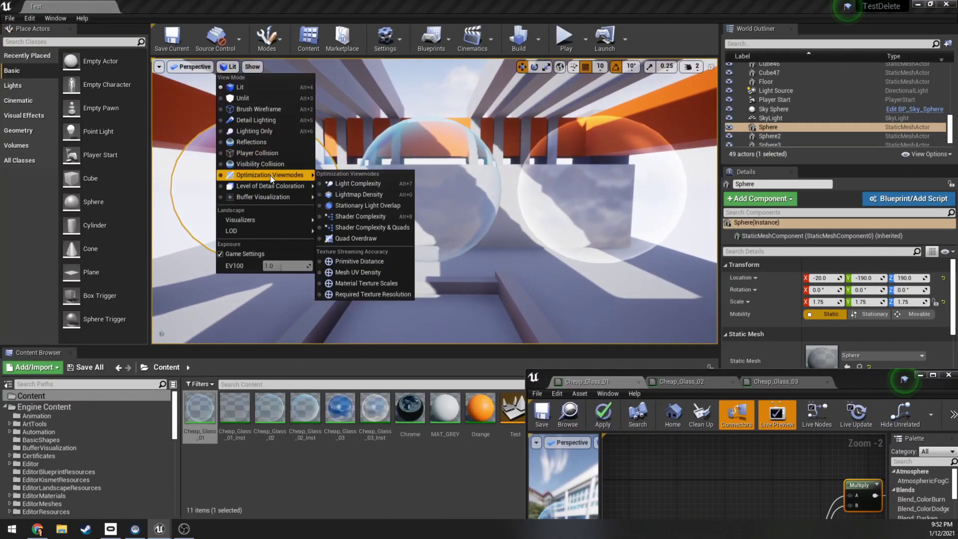
pyautogui.click(360, 216)
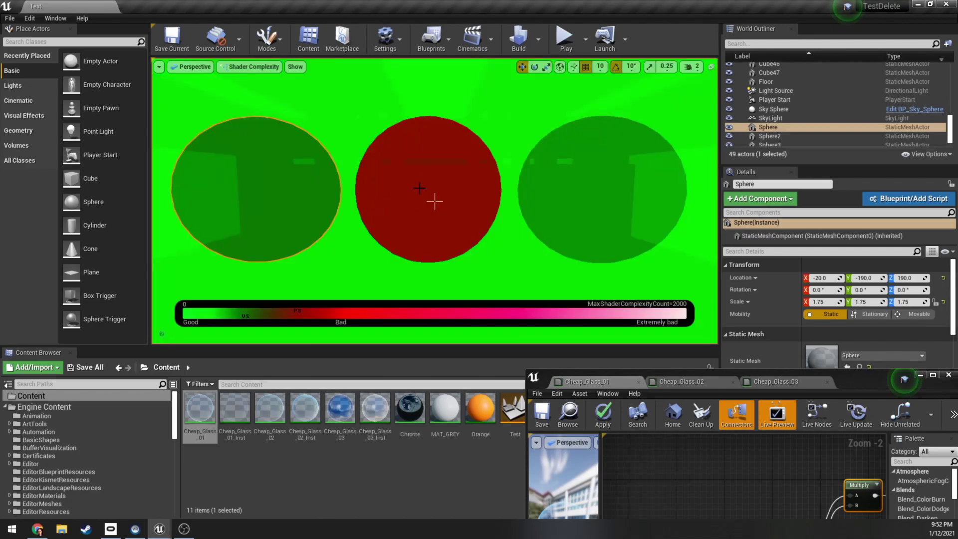
pyautogui.click(254, 66)
pyautogui.click(300, 82)
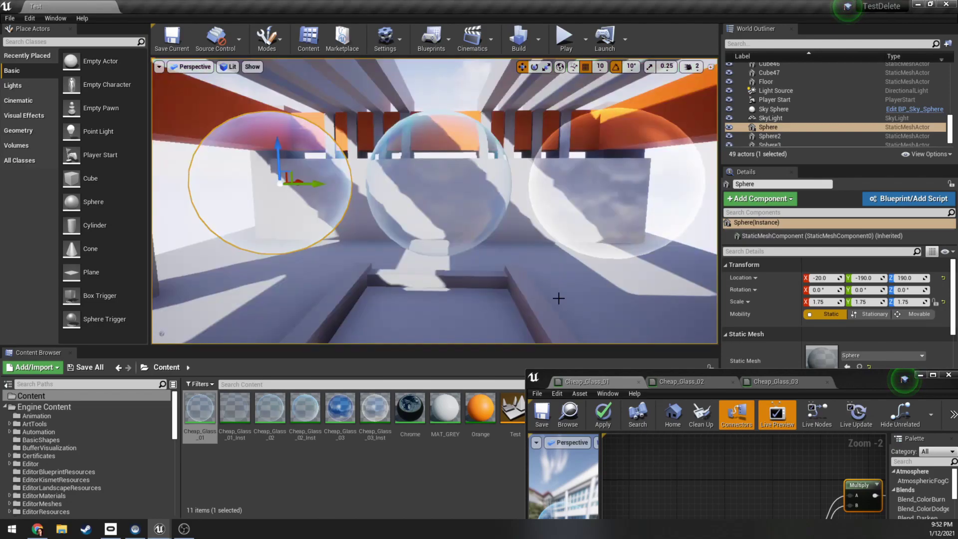
# Step: Bring back the maximised material editor and switch to the Cheap_Glass_02 material
pyautogui.moveTo(902, 386); pyautogui.dragTo(586, 122)
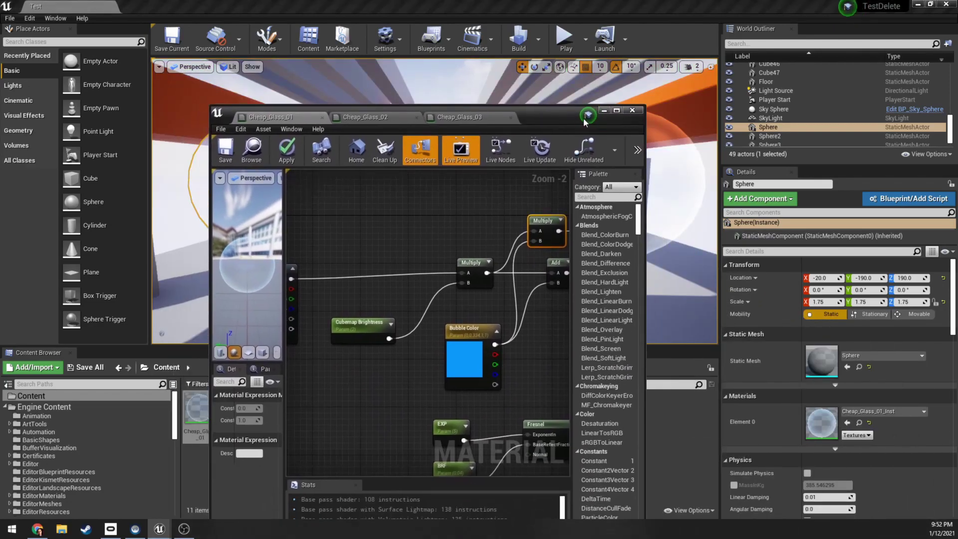
pyautogui.click(618, 112)
pyautogui.click(172, 5)
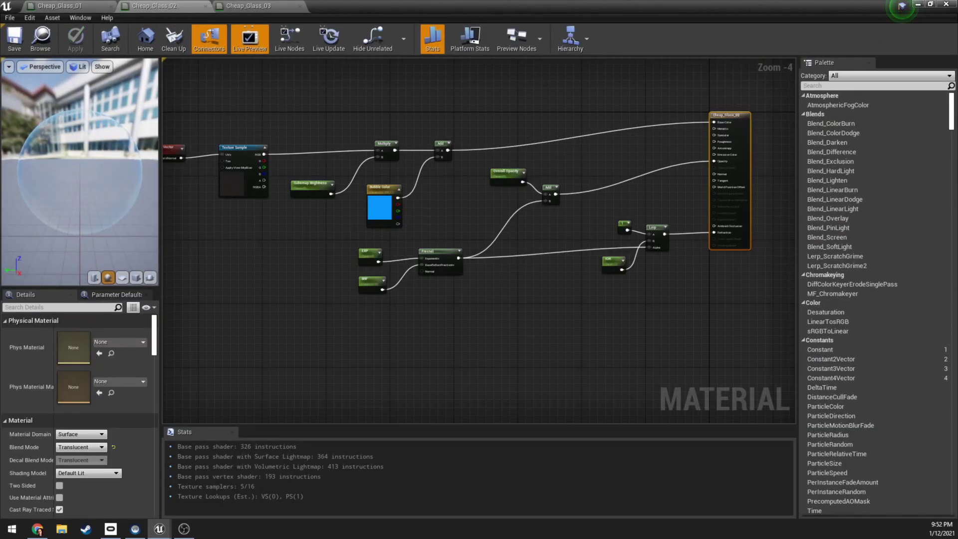
# Step: Examine the Cheap_Glass_02 node graph from the Reflection Vector through the Fresnel and Lerp nodes to the Refraction input
pyautogui.moveTo(272, 95); pyautogui.dragTo(305, 107, button='right')
pyautogui.click(294, 123)
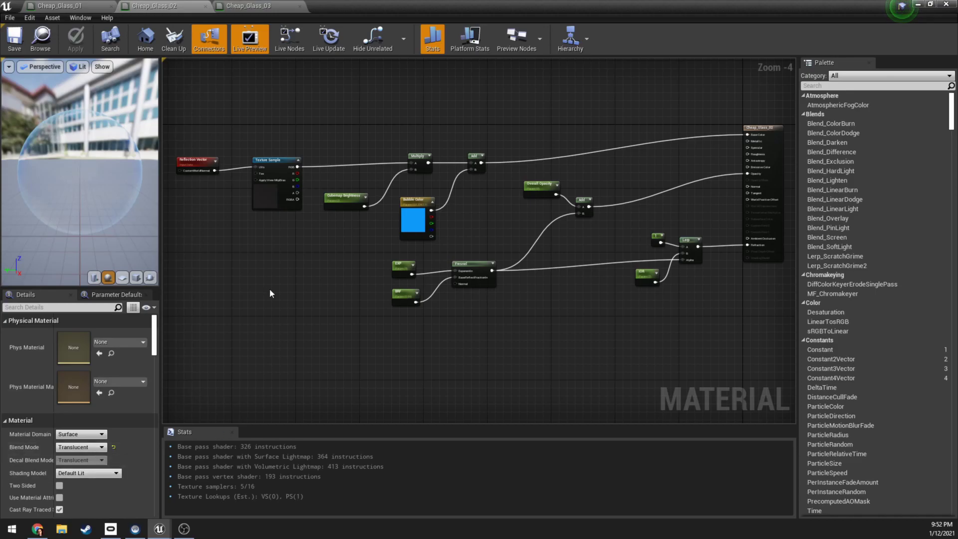
pyautogui.moveTo(215, 170); pyautogui.dragTo(256, 167)
pyautogui.moveTo(636, 247); pyautogui.dragTo(611, 251, button='right')
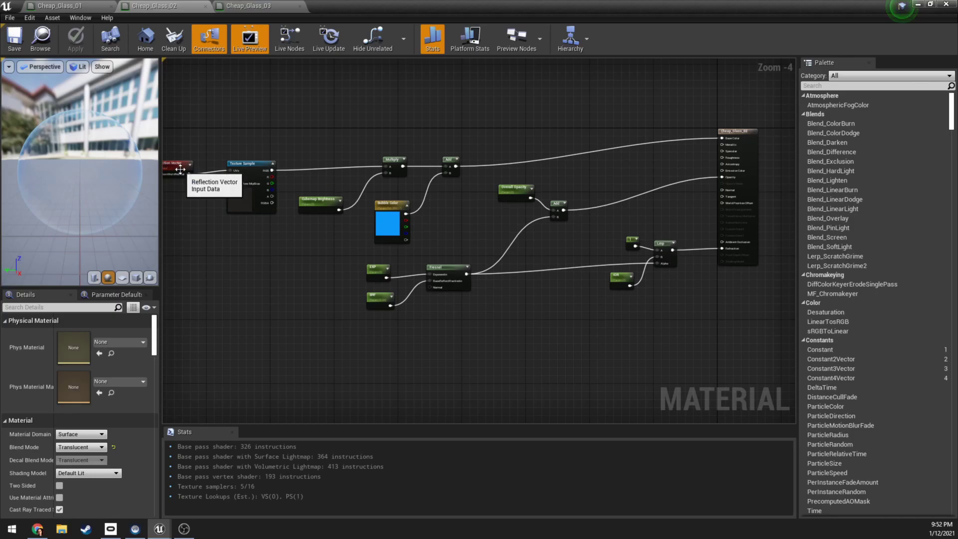
pyautogui.scroll(1, 473, 194)
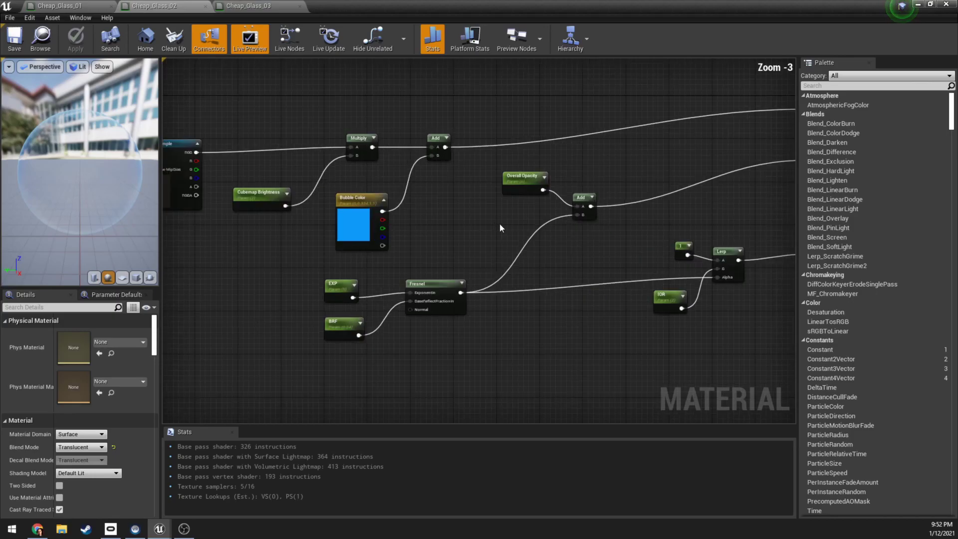
pyautogui.moveTo(499, 224); pyautogui.dragTo(442, 216, button='right')
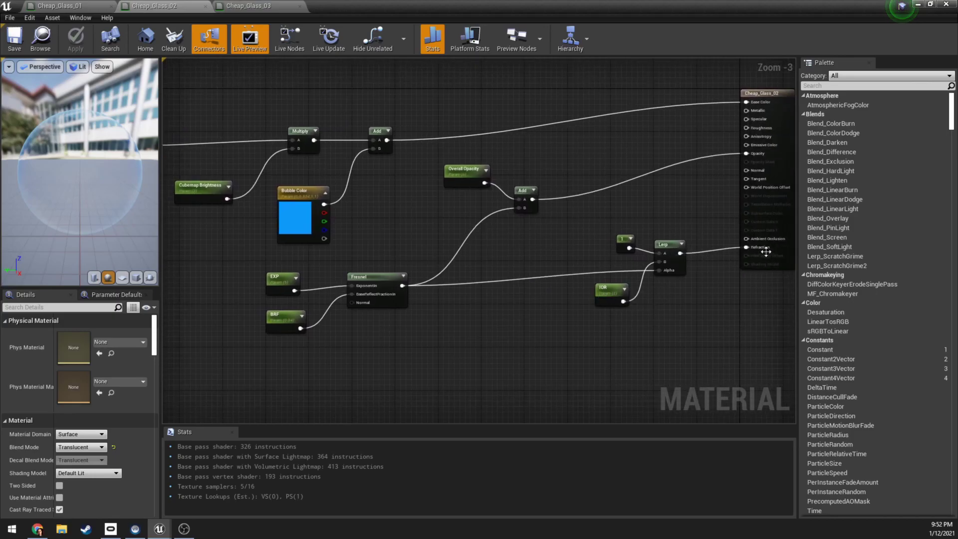
# Step: Uncover the level viewport, select the middle sphere, and open its Cheap_Glass_02_Inst material instance beside the spheres
pyautogui.moveTo(425, 7); pyautogui.dragTo(376, 269)
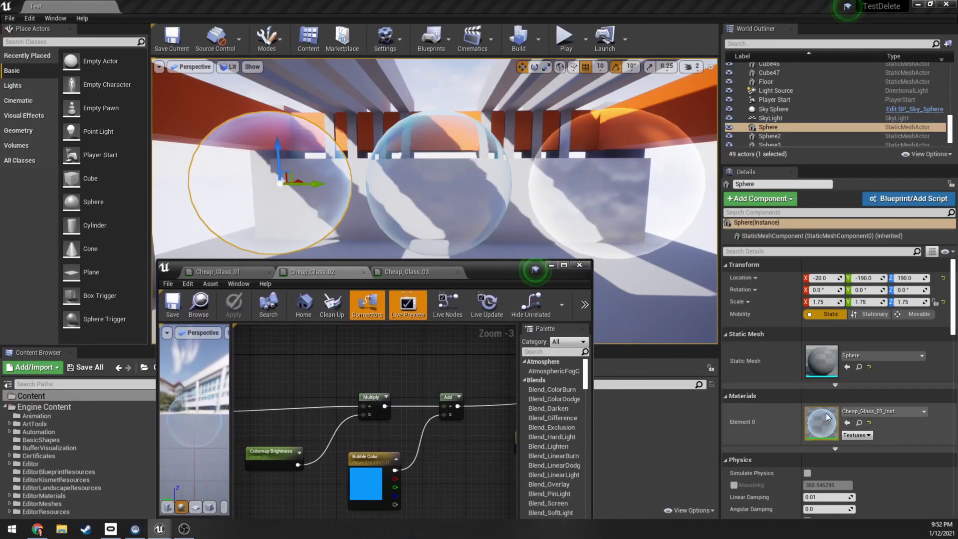
pyautogui.click(414, 230)
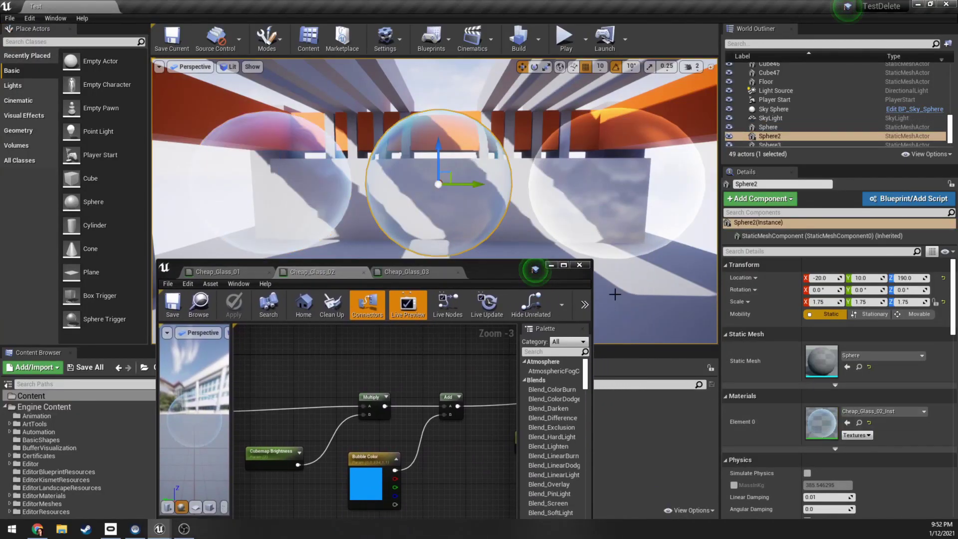
pyautogui.doubleClick(823, 424)
pyautogui.moveTo(541, 283); pyautogui.dragTo(879, 261)
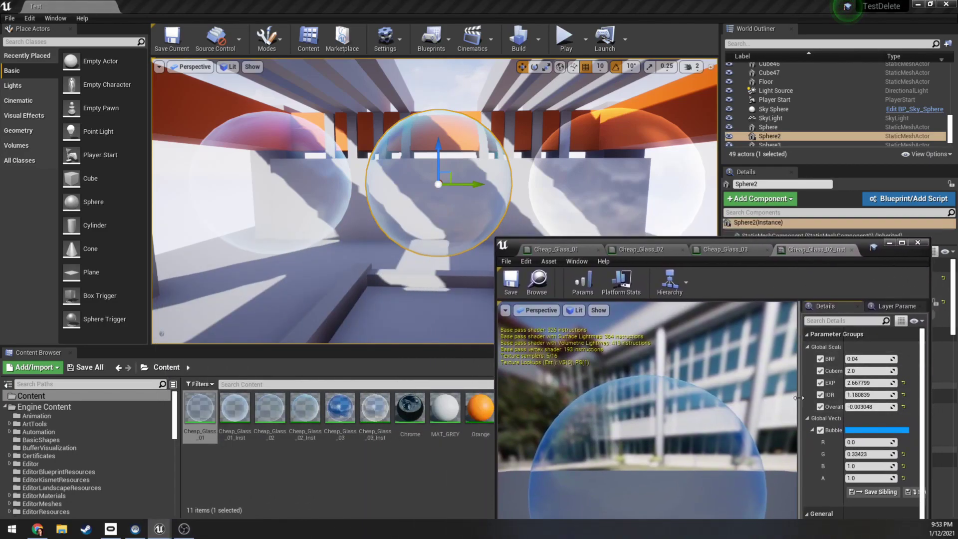
# Step: Widen the instance's parameter area, try a strong IOR of about 2.56, and settle on an IOR of about 1.26
pyautogui.moveTo(800, 402); pyautogui.dragTo(687, 401)
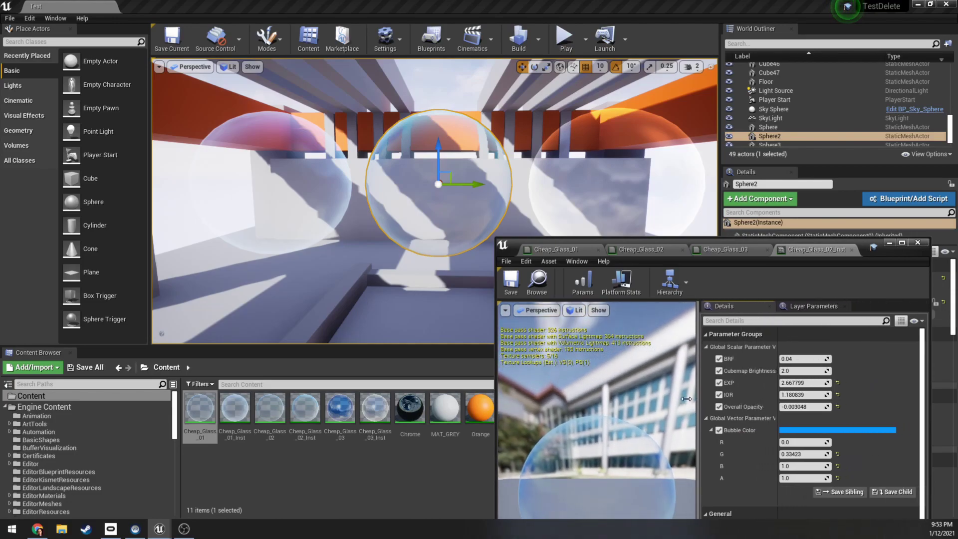
pyautogui.moveTo(766, 396); pyautogui.dragTo(854, 393)
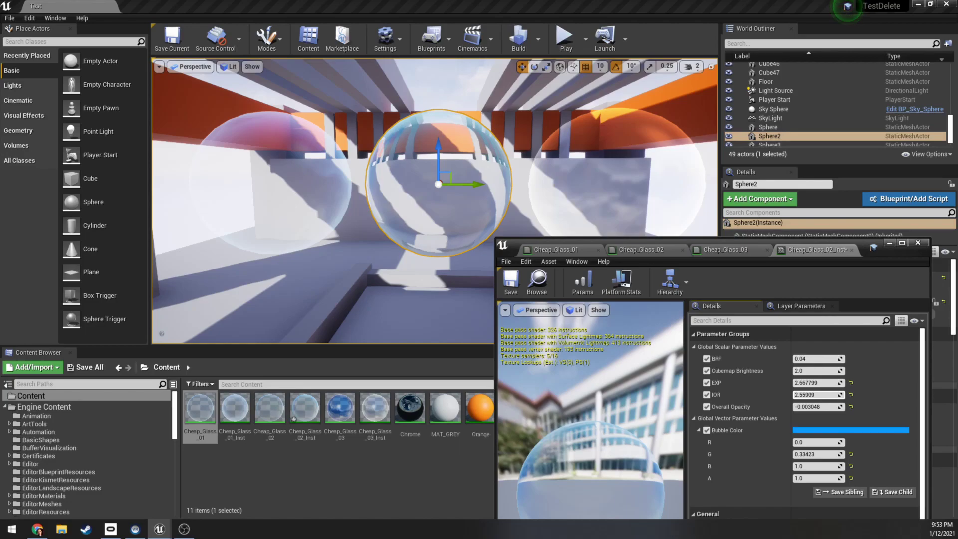
pyautogui.moveTo(854, 393); pyautogui.dragTo(836, 393)
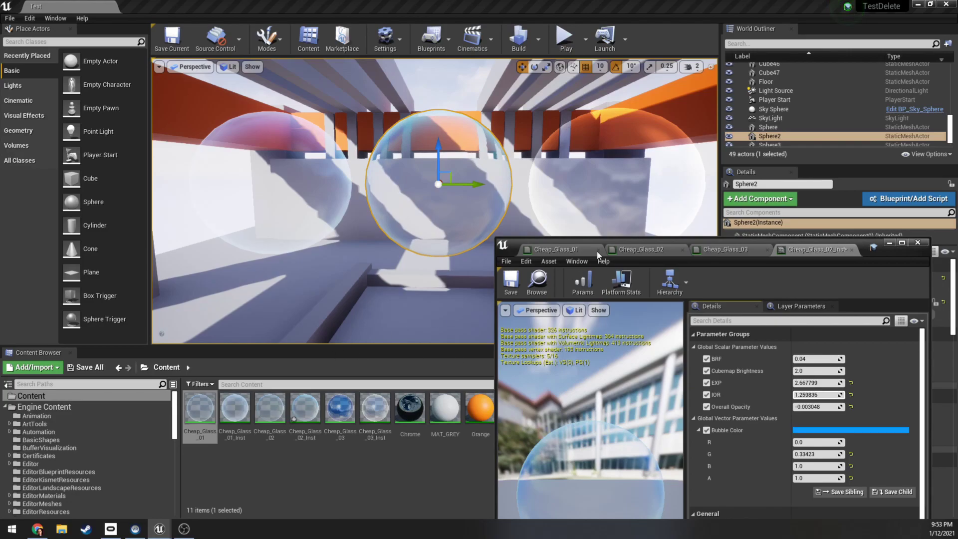
# Step: Select the third sphere, switch to the Cheap_Glass_03 material, and maximise the material editor
pyautogui.rightClick(669, 229)
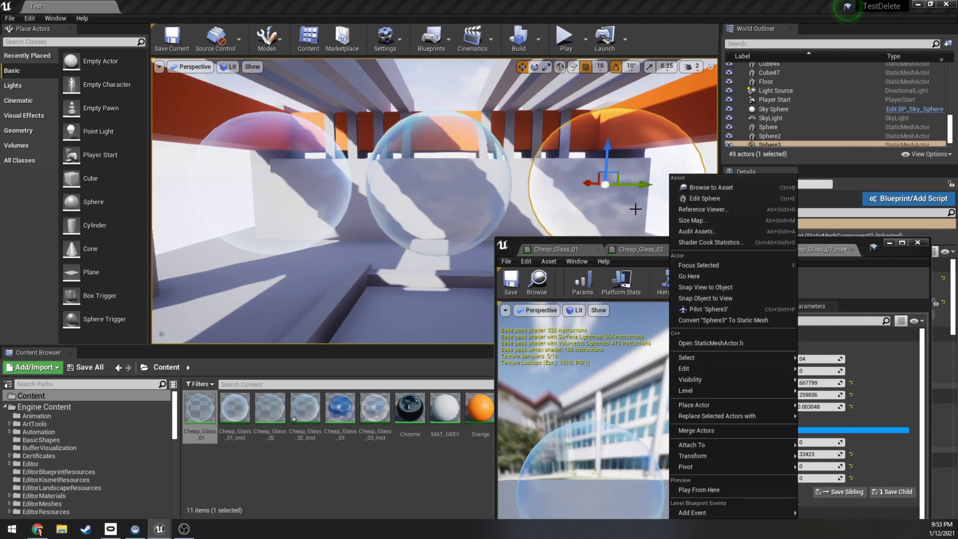
pyautogui.moveTo(907, 252); pyautogui.dragTo(595, 196)
pyautogui.click(409, 193)
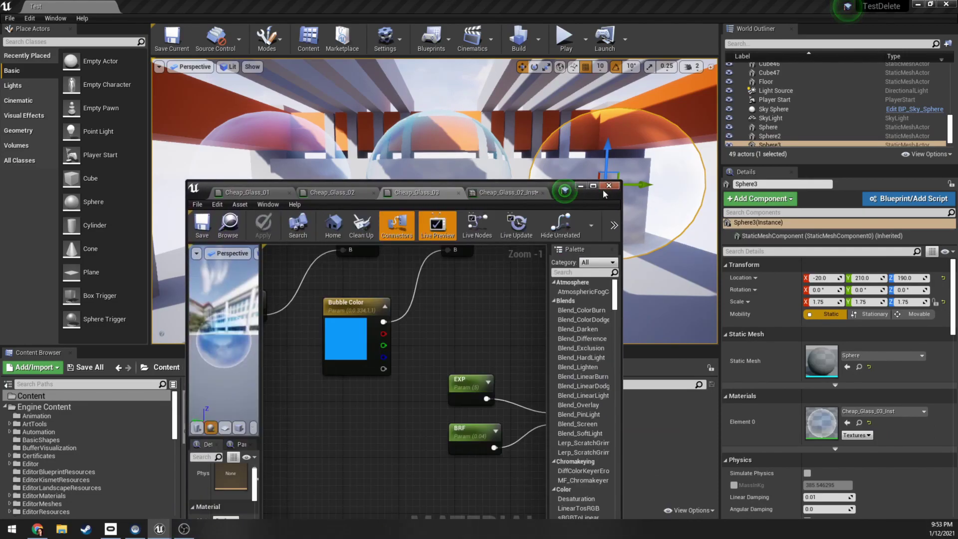
pyautogui.click(594, 186)
# Step: Examine the Cheap_Glass_03 node graph from the Reflection Vector and cubemap through the Fresnel, Lerp and Fres Color nodes to Emissive Color
pyautogui.moveTo(333, 178); pyautogui.dragTo(268, 292, button='right')
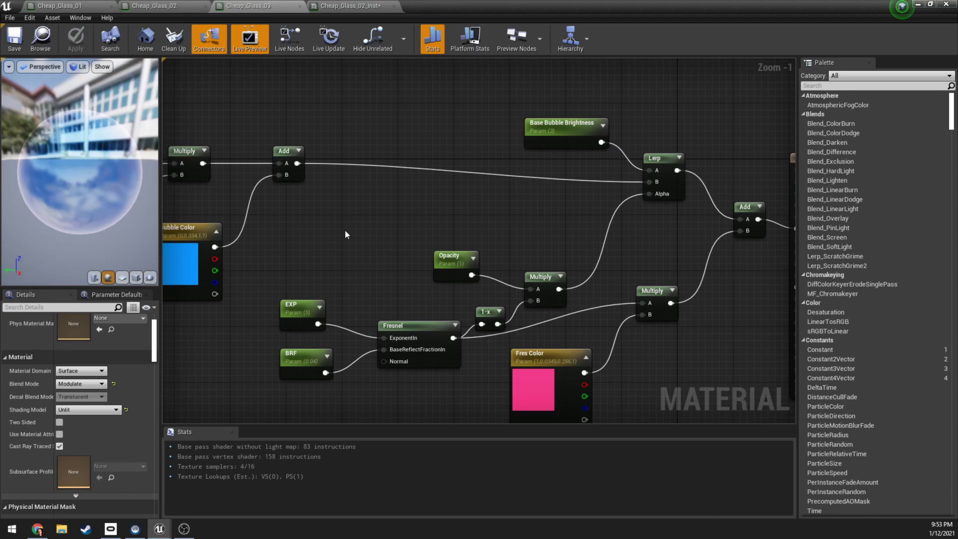
pyautogui.scroll(-1, 350, 225)
pyautogui.moveTo(374, 202); pyautogui.dragTo(448, 205, button='right')
pyautogui.scroll(-2, 399, 203)
pyautogui.moveTo(207, 228); pyautogui.dragTo(287, 278, button='right')
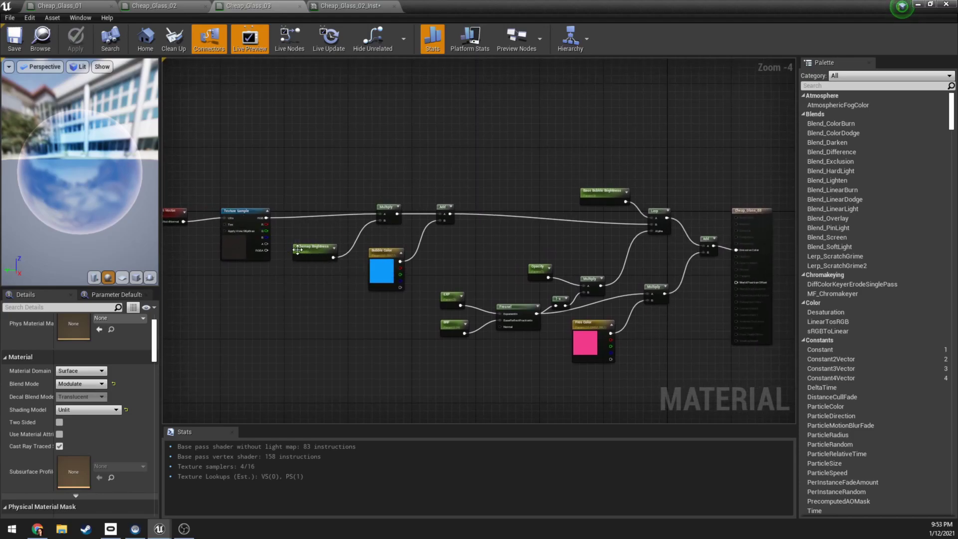
pyautogui.moveTo(512, 228); pyautogui.dragTo(442, 227, button='right')
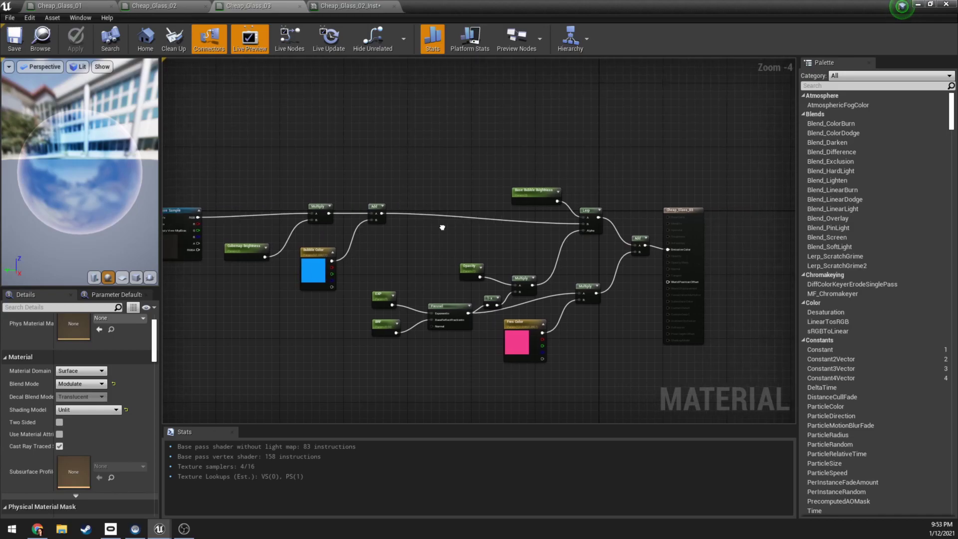
pyautogui.scroll(2, 579, 210)
pyautogui.moveTo(529, 215); pyautogui.dragTo(480, 168, button='right')
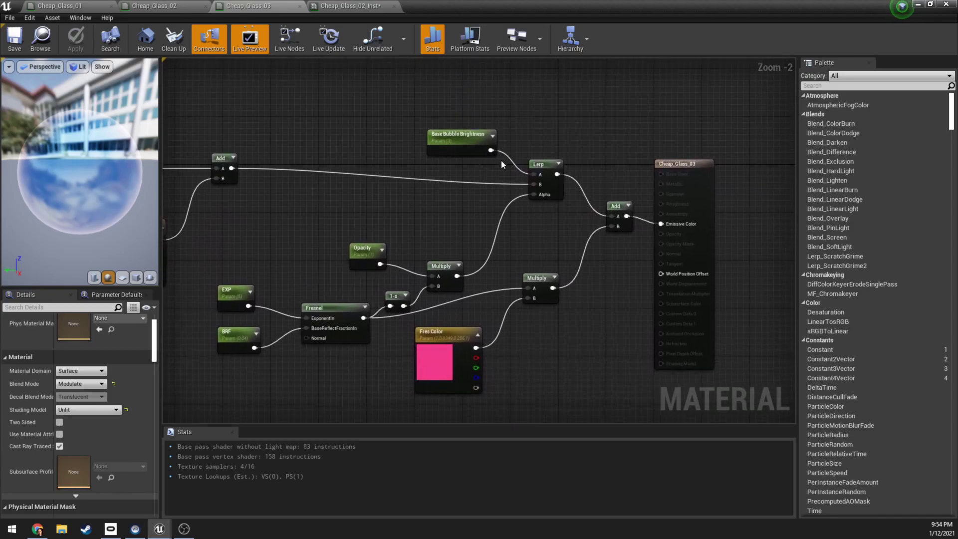
pyautogui.moveTo(404, 234); pyautogui.dragTo(439, 214, button='right')
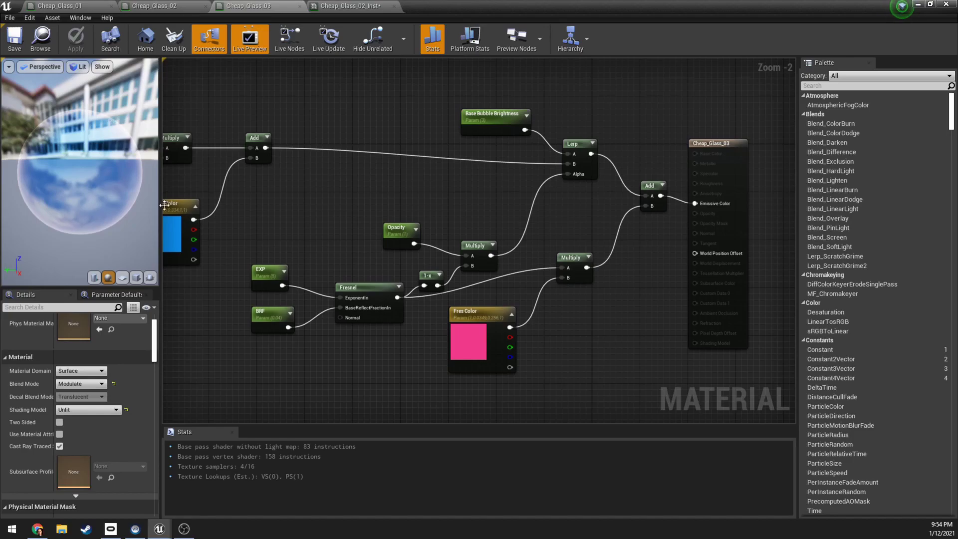
pyautogui.moveTo(408, 189); pyautogui.dragTo(438, 199, button='right')
pyautogui.scroll(-1, 436, 192)
pyautogui.scroll(-2, 426, 202)
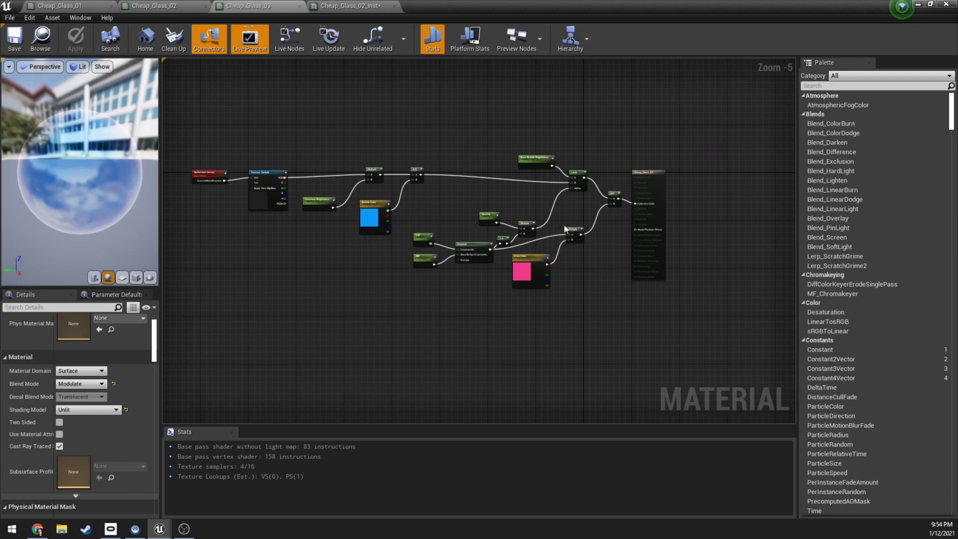
pyautogui.scroll(1, 528, 247)
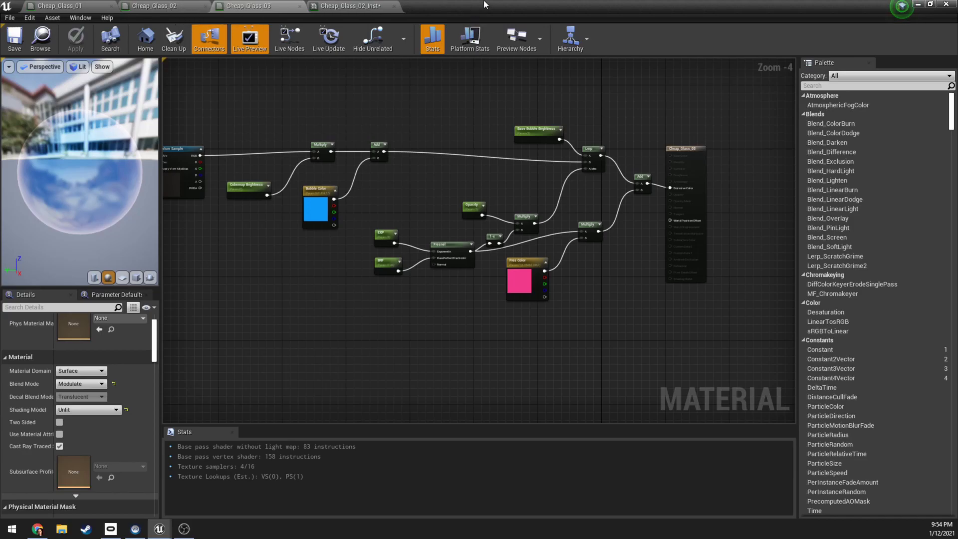
# Step: Restore the material editor to a smaller window and close it, discarding the unapplied changes to Cheap_Glass_01
pyautogui.doubleClick(473, 7)
pyautogui.click(570, 152)
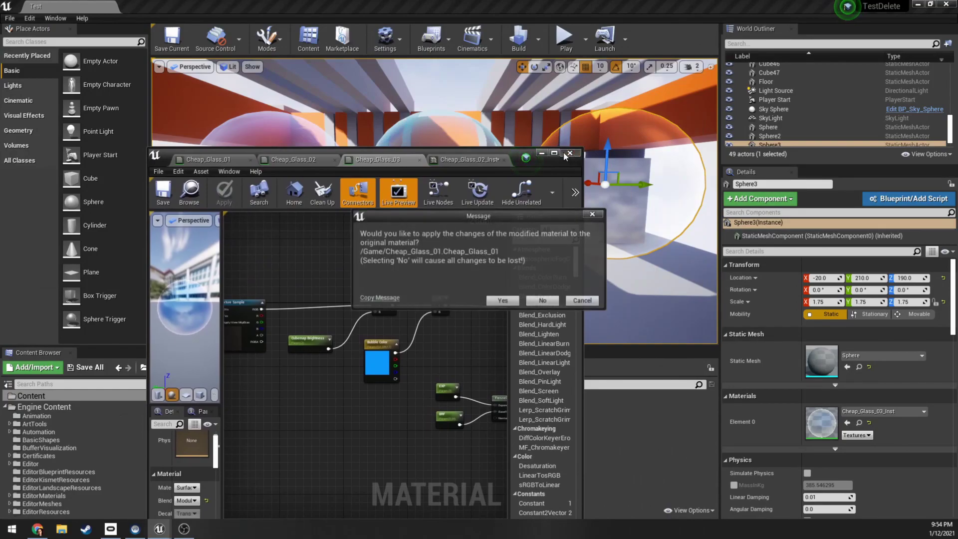
pyautogui.click(543, 301)
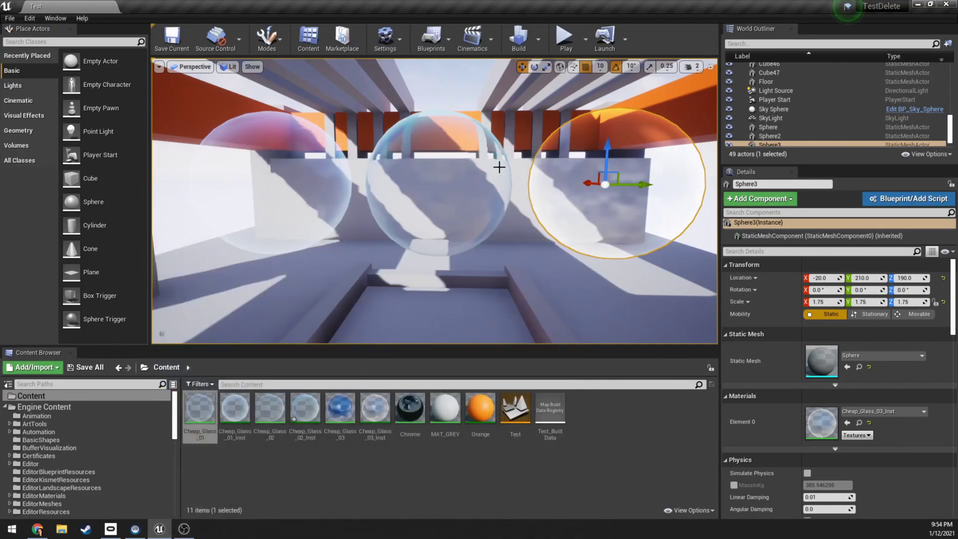
# Step: Compare the three glass spheres in the level viewport from several camera angles
pyautogui.moveTo(435, 201)
pyautogui.mouseDown(button='right')
pyautogui.moveTo(466, 203)
pyautogui.moveTo(417, 195)
pyautogui.mouseUp(button='right')
pyautogui.moveTo(472, 152); pyautogui.dragTo(472, 151, button='right')
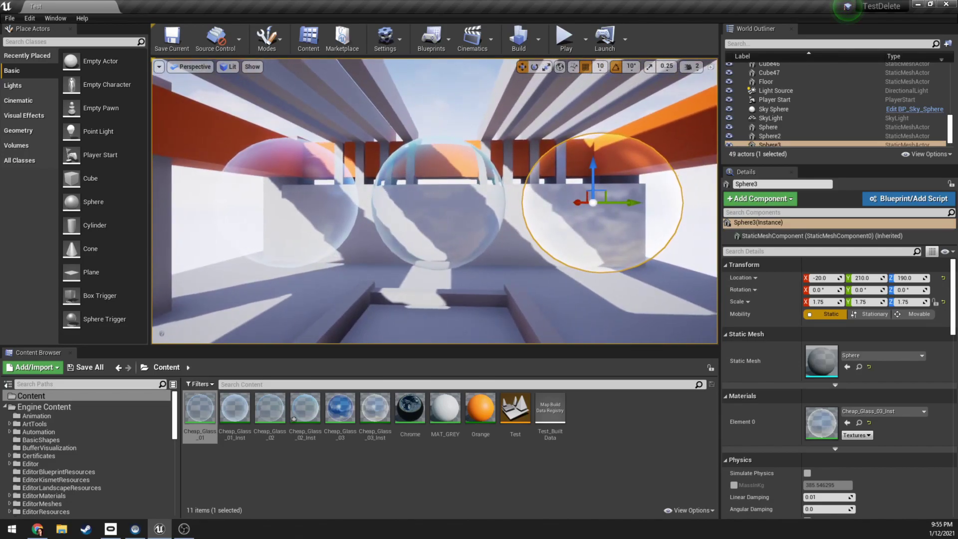
pyautogui.moveTo(473, 152); pyautogui.dragTo(442, 160, button='right')
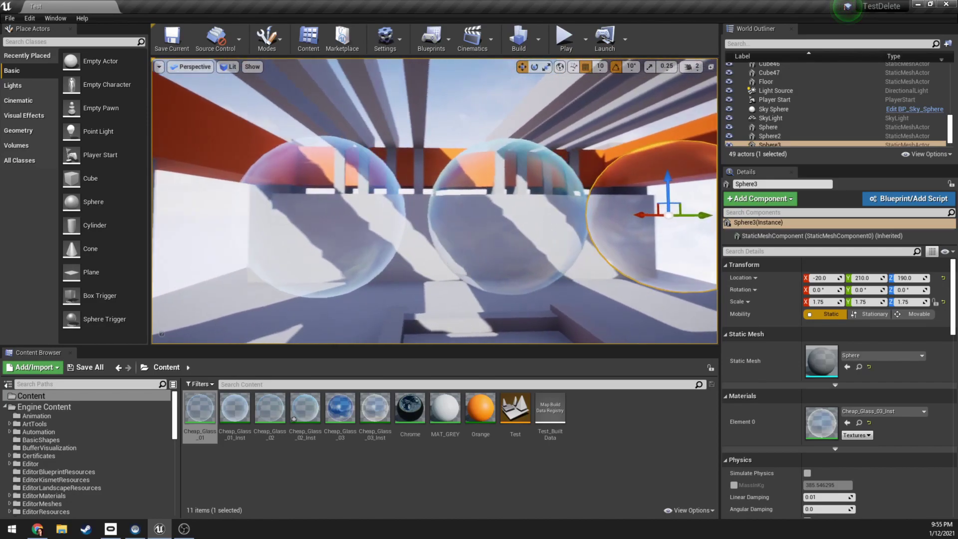
pyautogui.moveTo(442, 160); pyautogui.dragTo(440, 161, button='right')
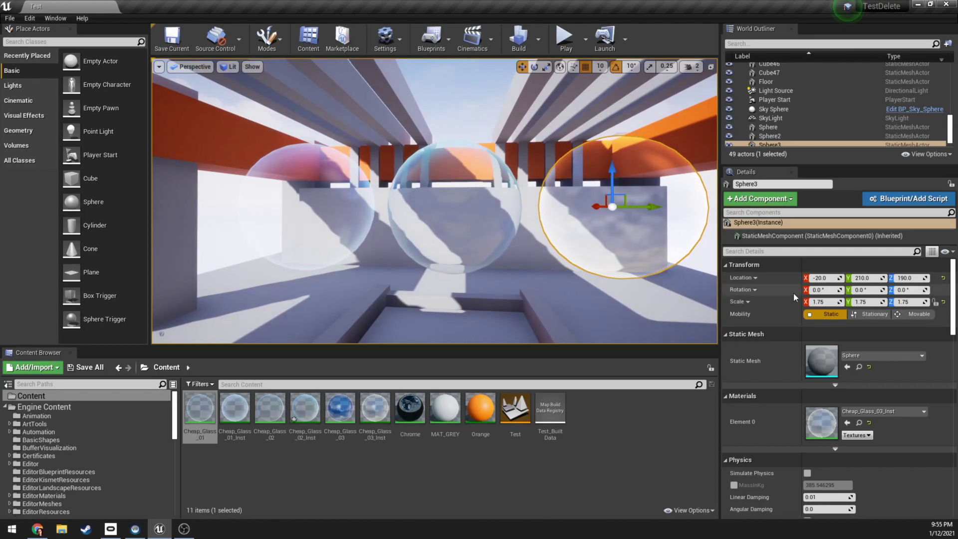